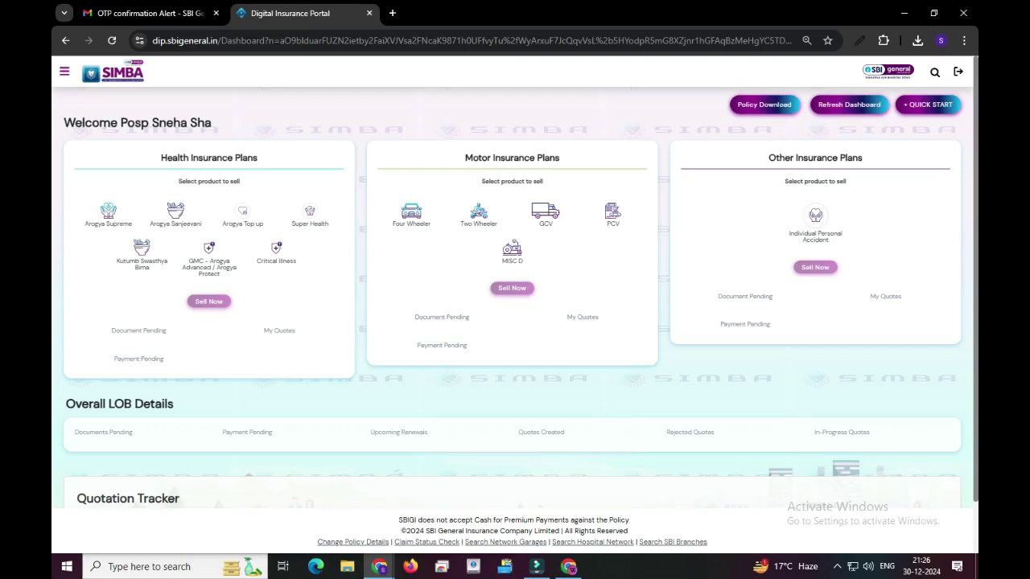
Step: Choose the Four Wheeler motor plan and start a new sale with Sell Now
click(411, 213)
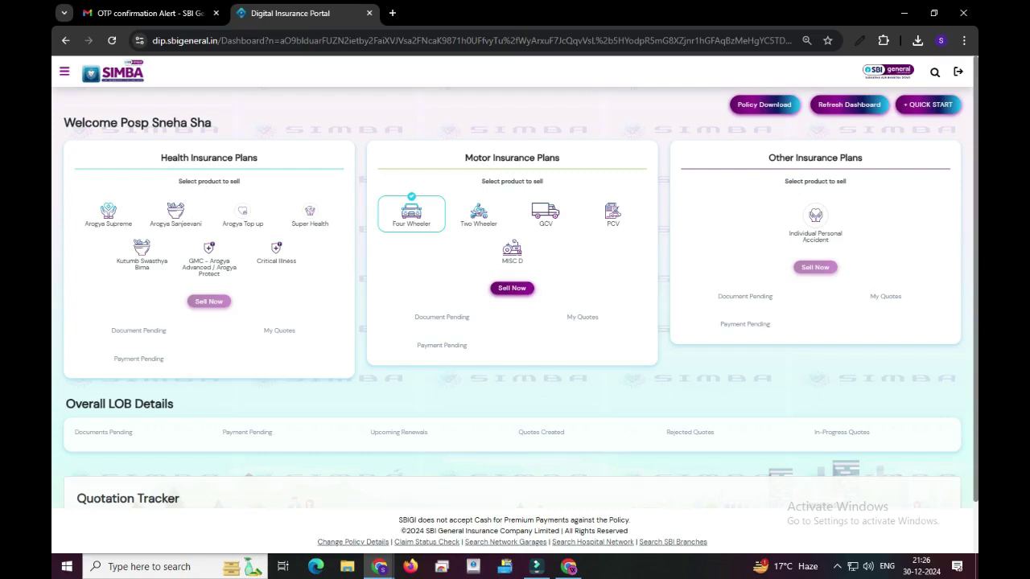
click(511, 288)
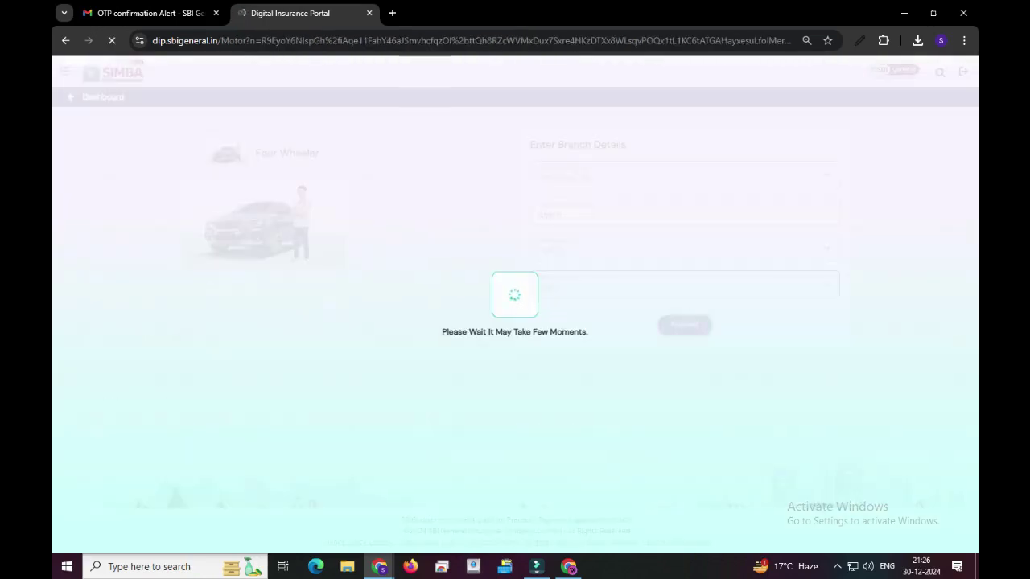
Step: Set the customer type to Individual and fetch the vehicle details from its registration number
scroll(515, 330, down, 2)
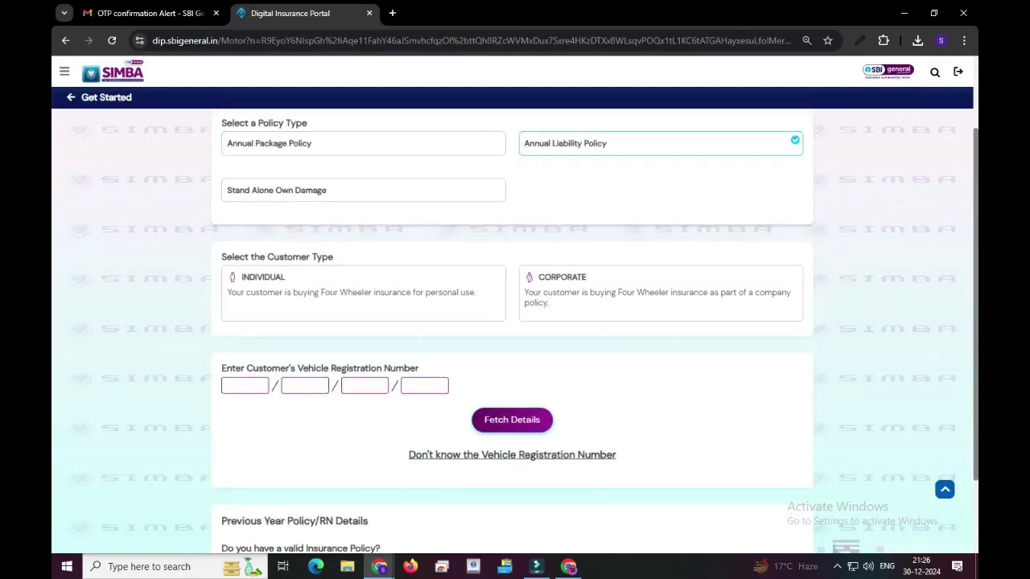
scroll(515, 330, down, 2)
click(362, 192)
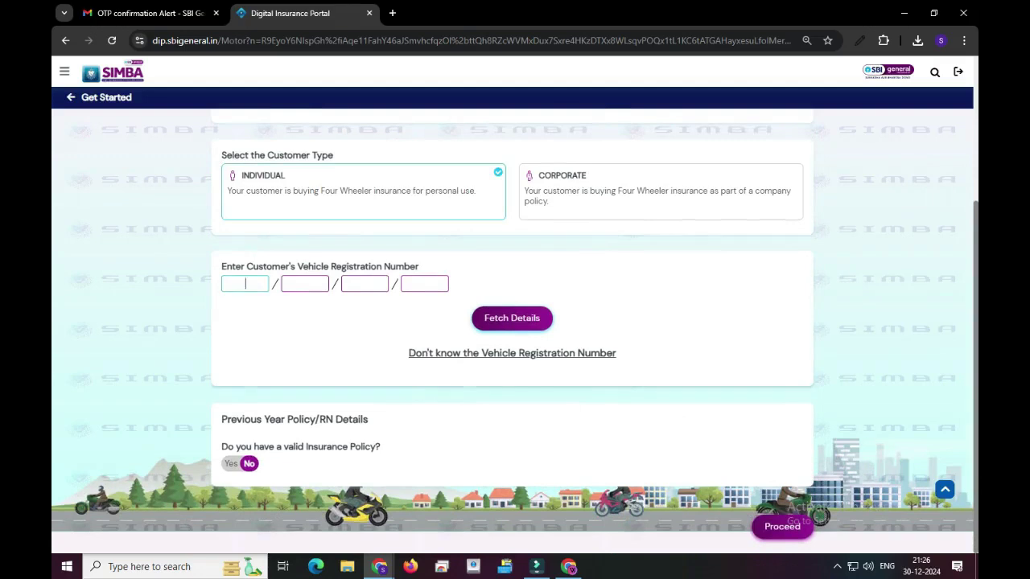
click(244, 283)
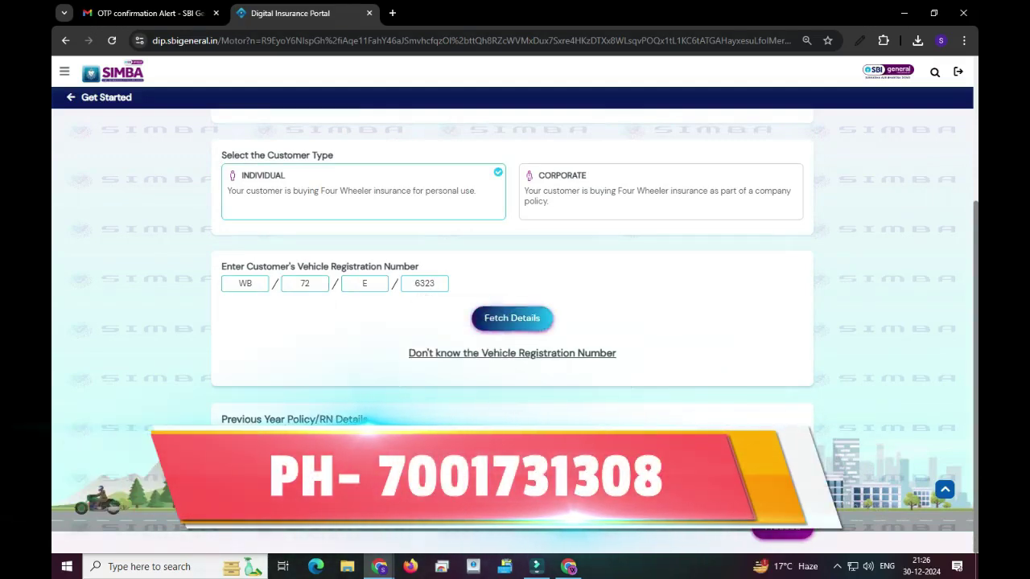
key(Return)
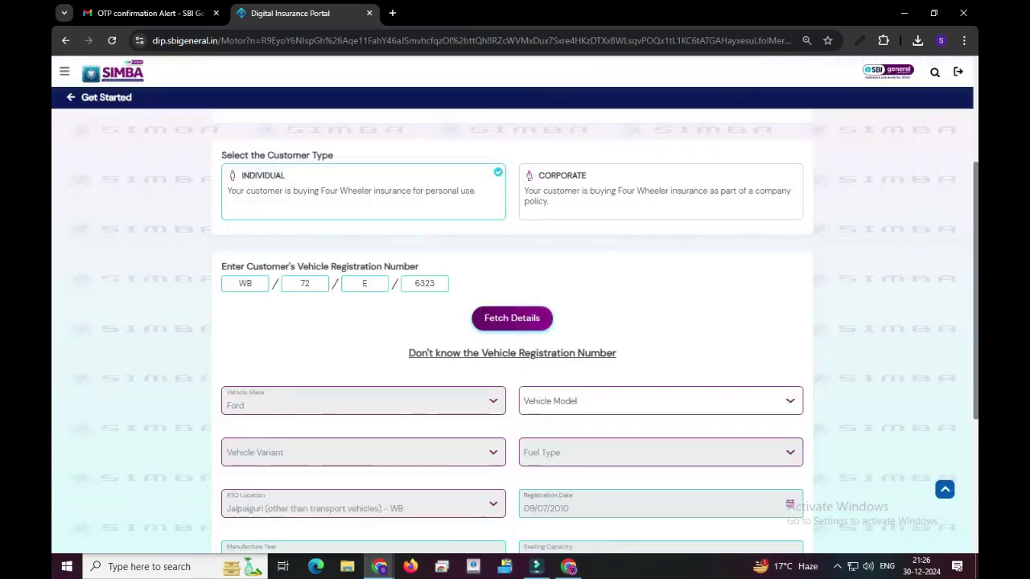
Step: Set the vehicle to Fiesta, variant 1.6 Exi, with Petrol fuel
scroll(515, 322, down, 1)
click(660, 336)
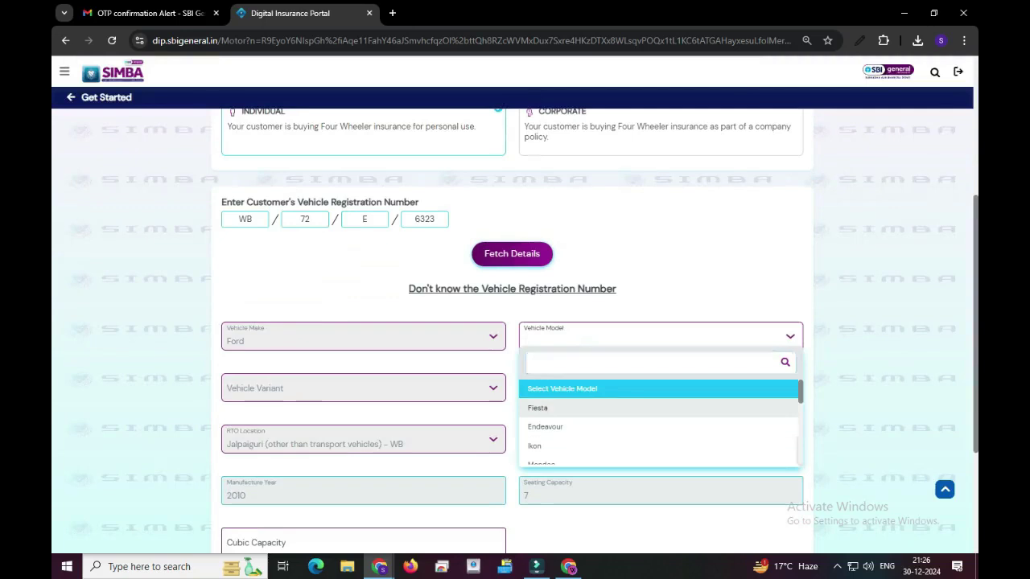
click(538, 408)
click(362, 388)
click(241, 458)
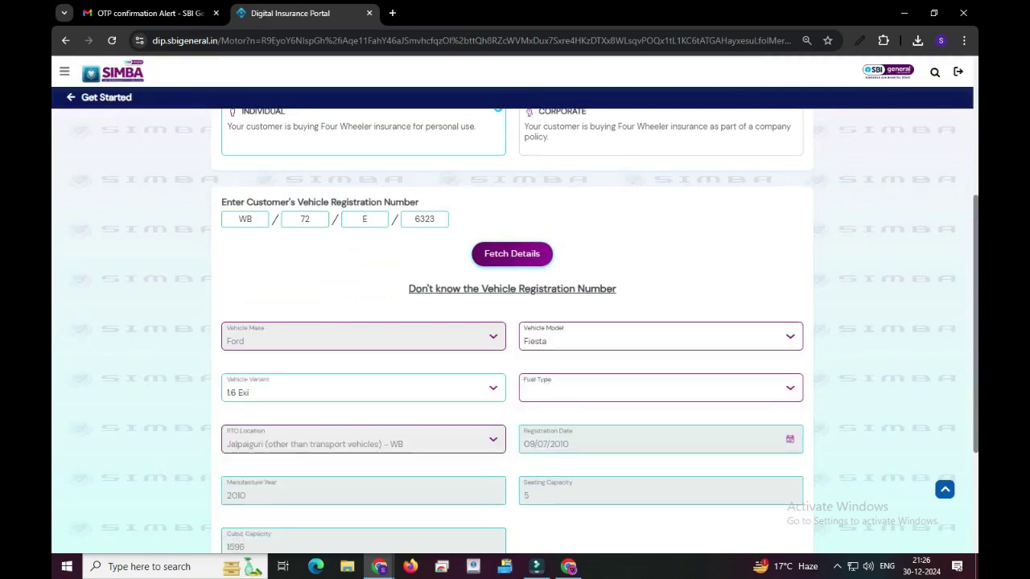
scroll(515, 321, down, 3)
click(660, 195)
click(557, 285)
click(660, 194)
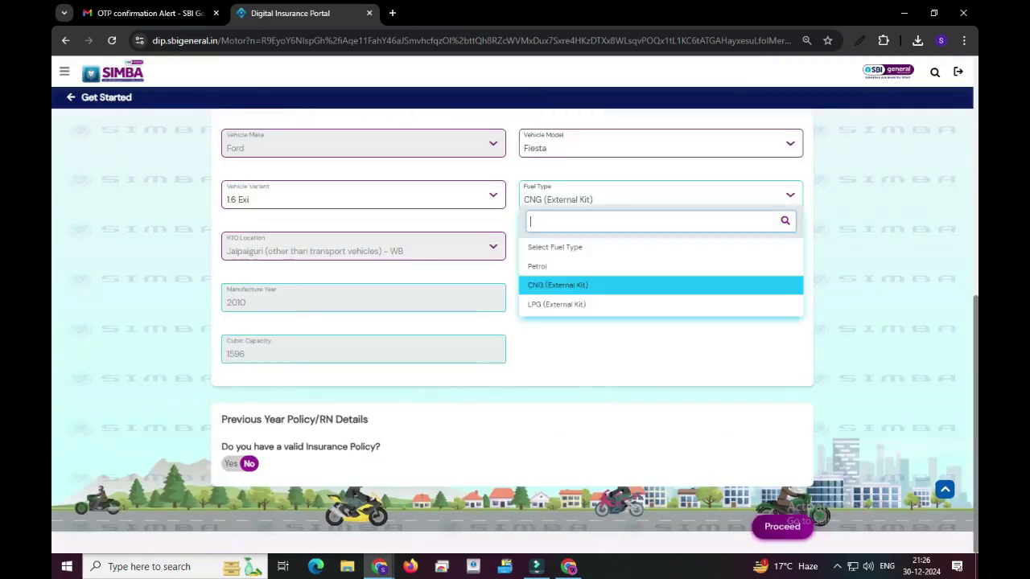
click(537, 266)
Step: Record a valid previous Annual Liability Policy and continue to the recommended plans
click(231, 463)
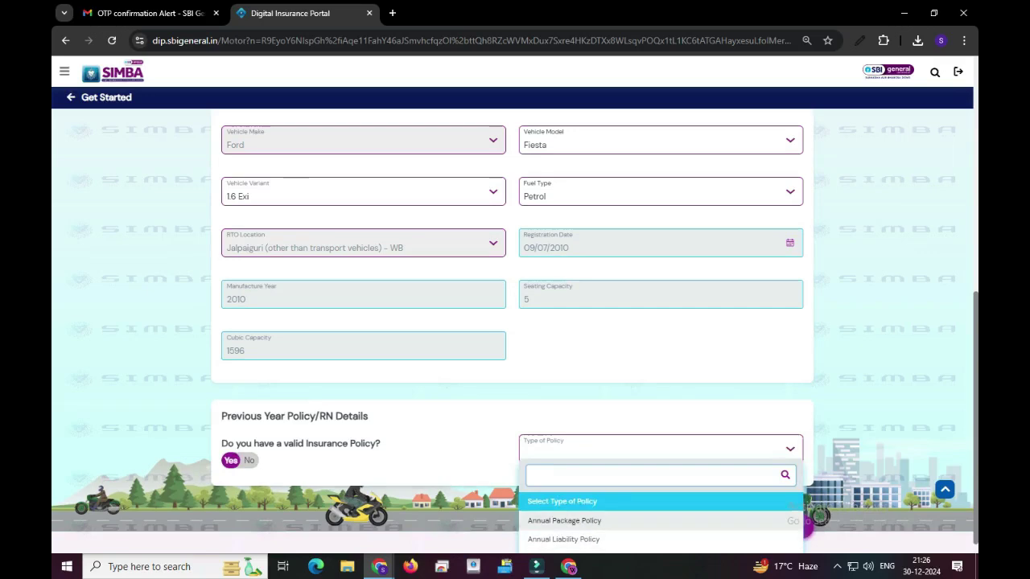
key(Escape)
drag(221, 416, 369, 416)
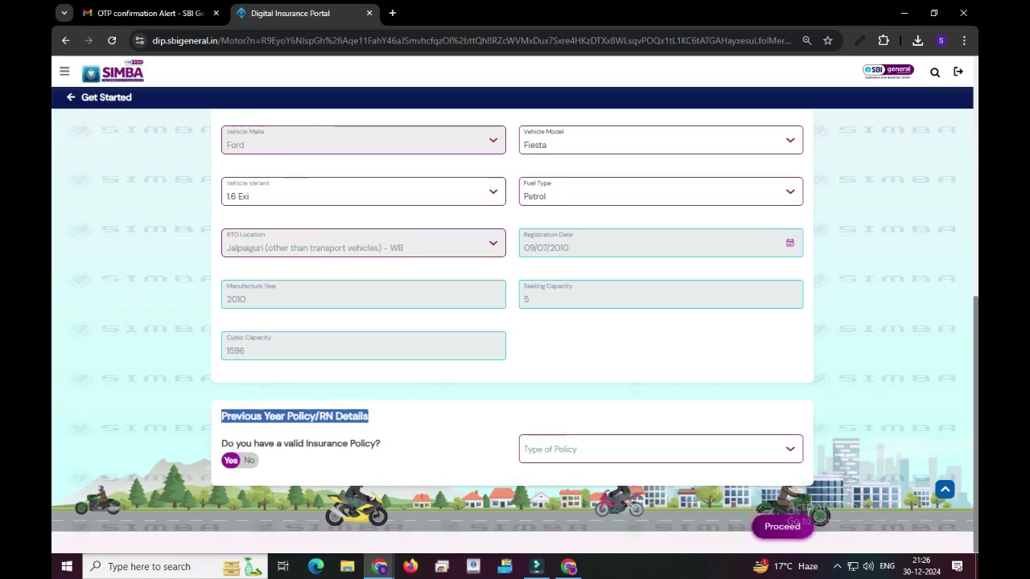
click(660, 450)
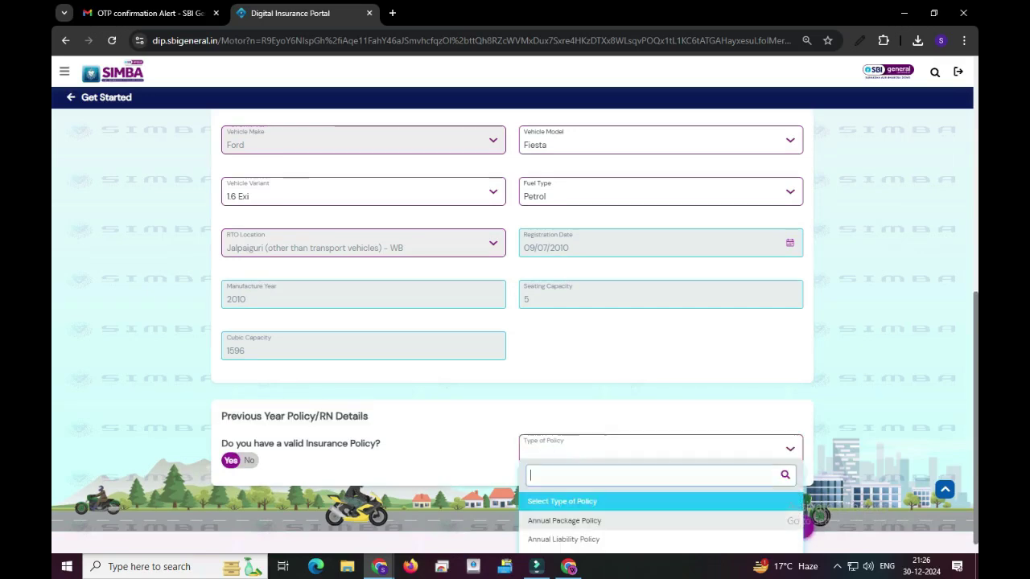
click(579, 497)
scroll(515, 322, down, 1)
click(322, 453)
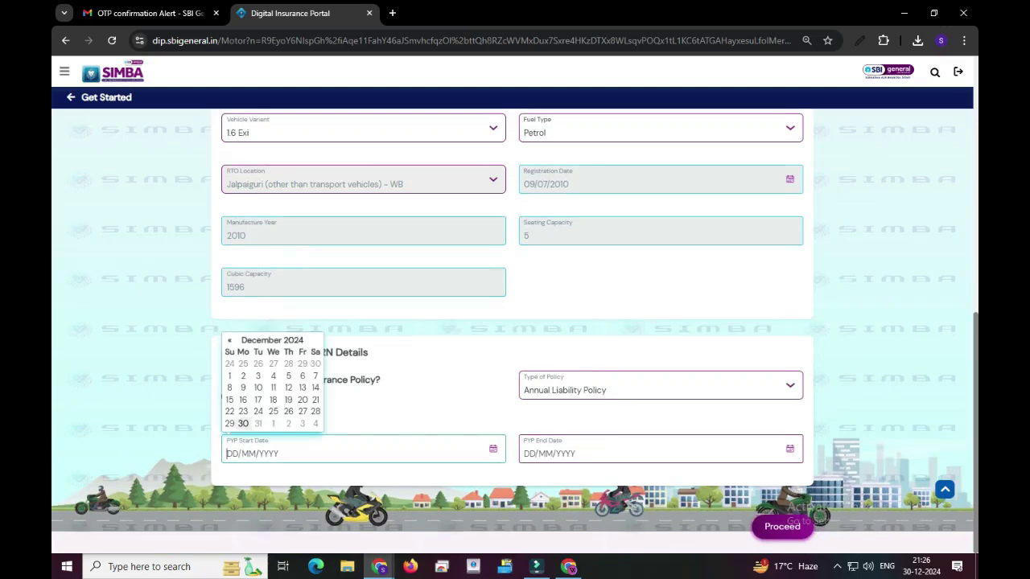
key(Escape)
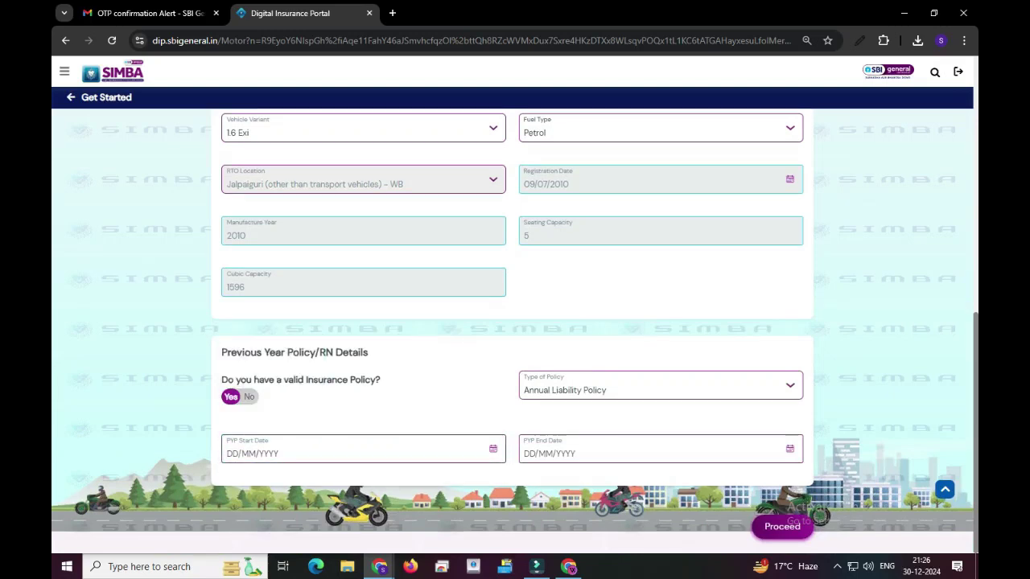
click(248, 397)
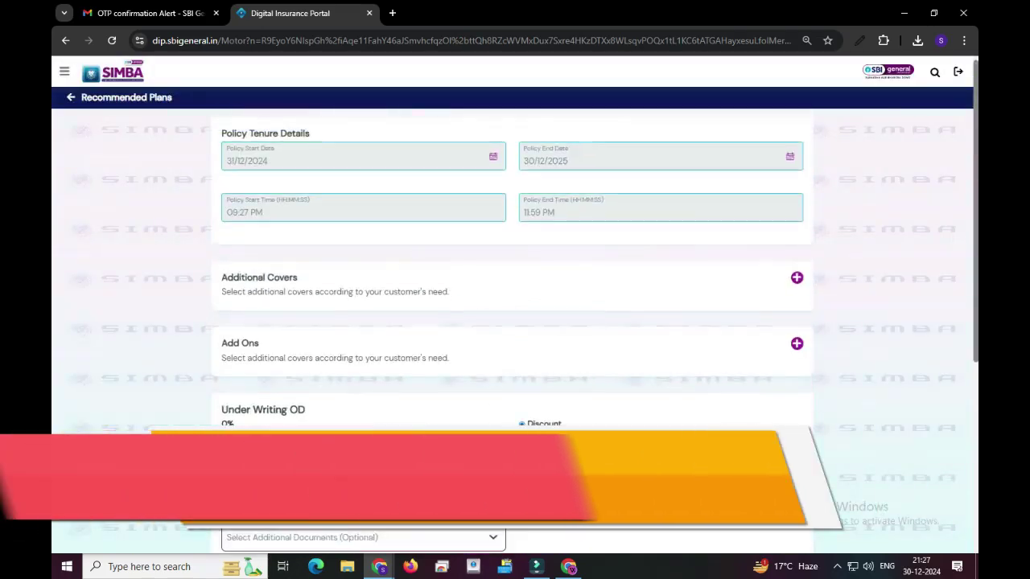
Step: Add PA - PaidDriver cover for 1 unit at 100000 sum insured per unit
scroll(512, 322, down, 4)
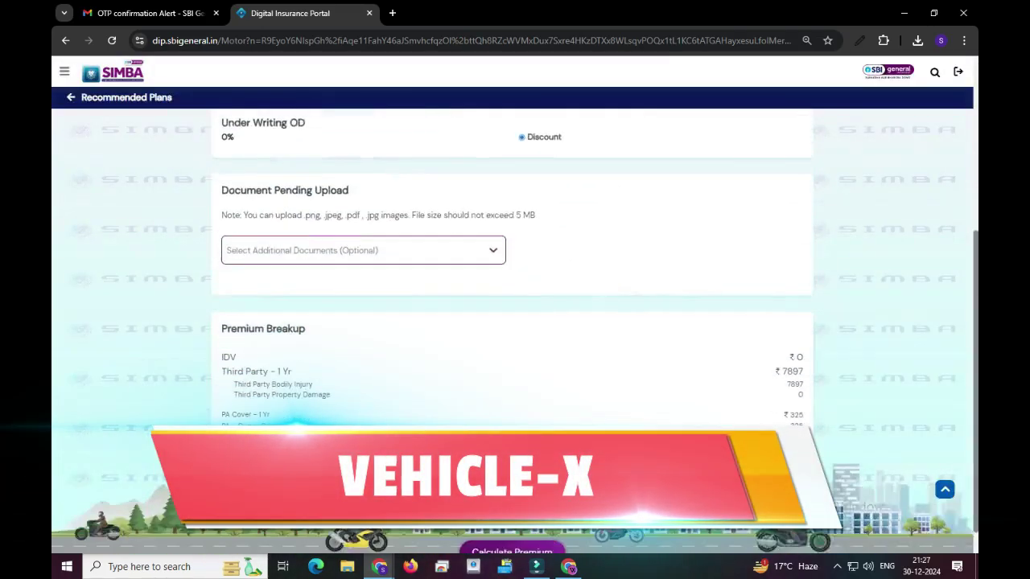
scroll(512, 322, up, 4)
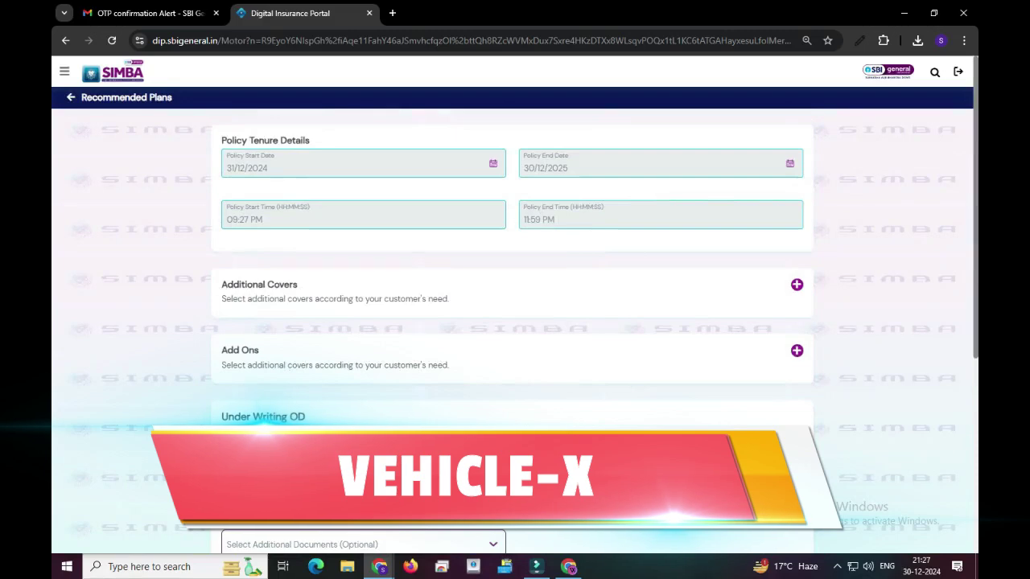
click(796, 284)
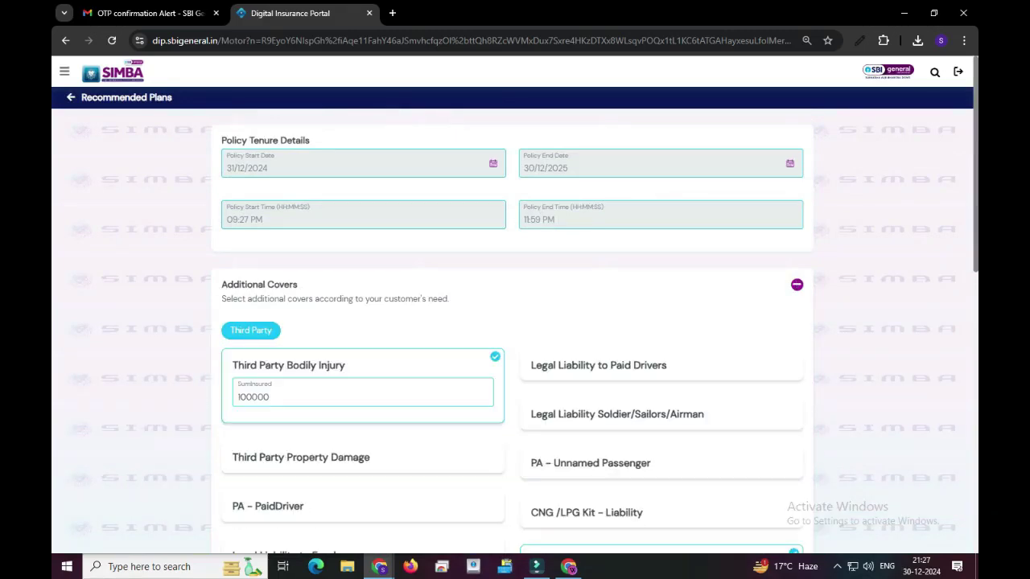
scroll(512, 322, down, 3)
click(268, 249)
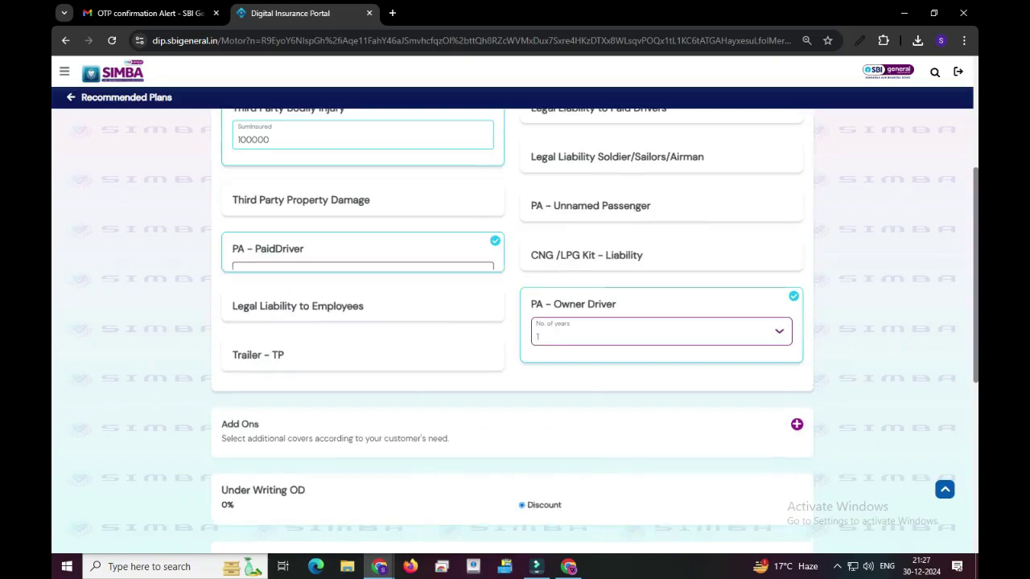
click(362, 280)
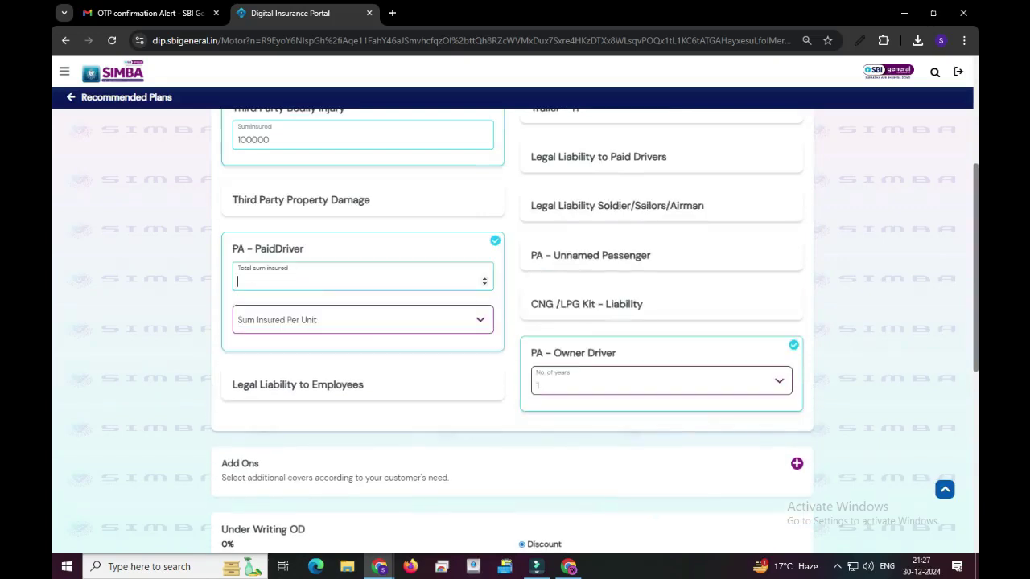
click(362, 320)
scroll(362, 411, down, 4)
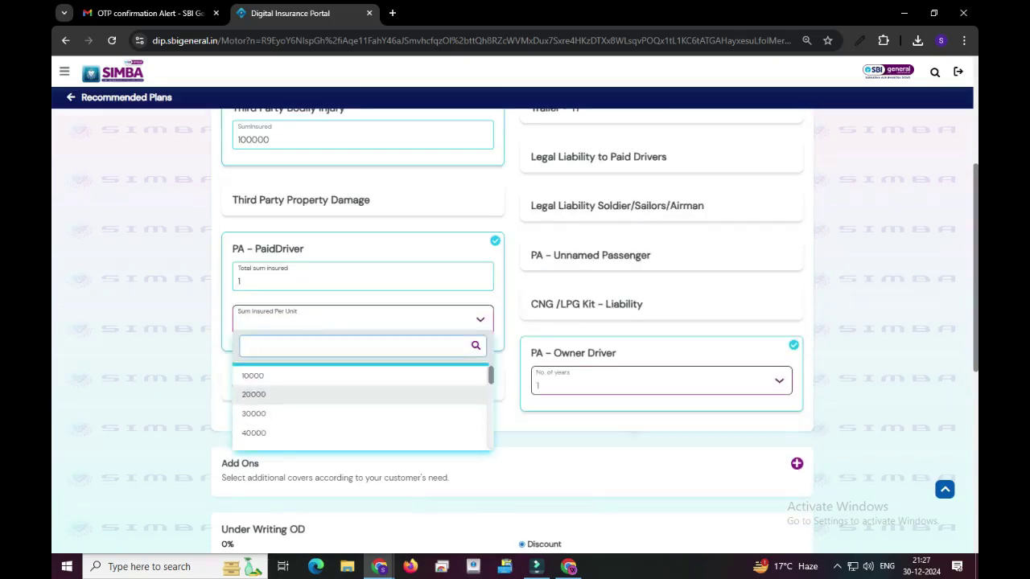
click(255, 369)
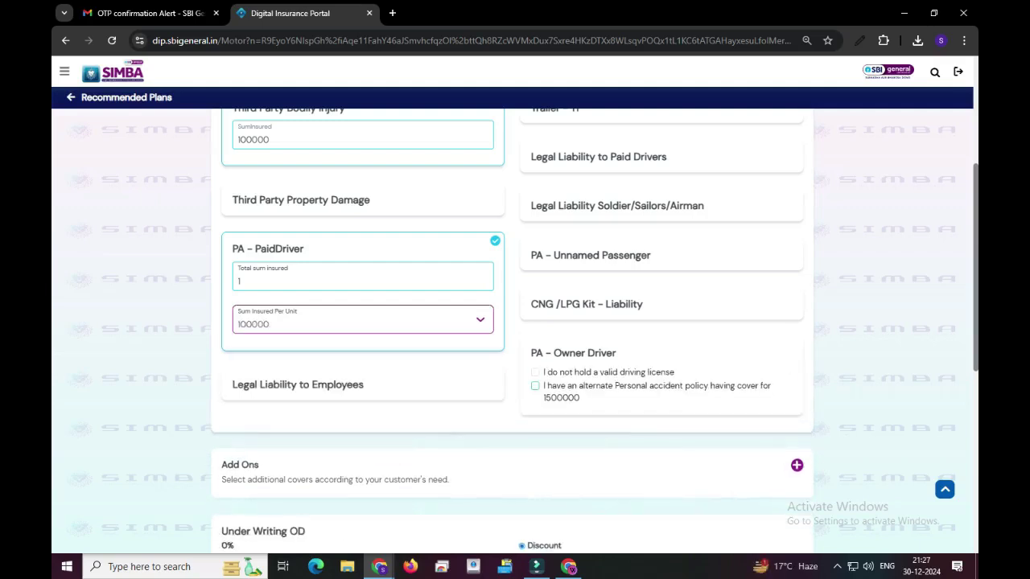
Step: Select PA - Owner Driver cover for 1 year
scroll(512, 322, down, 4)
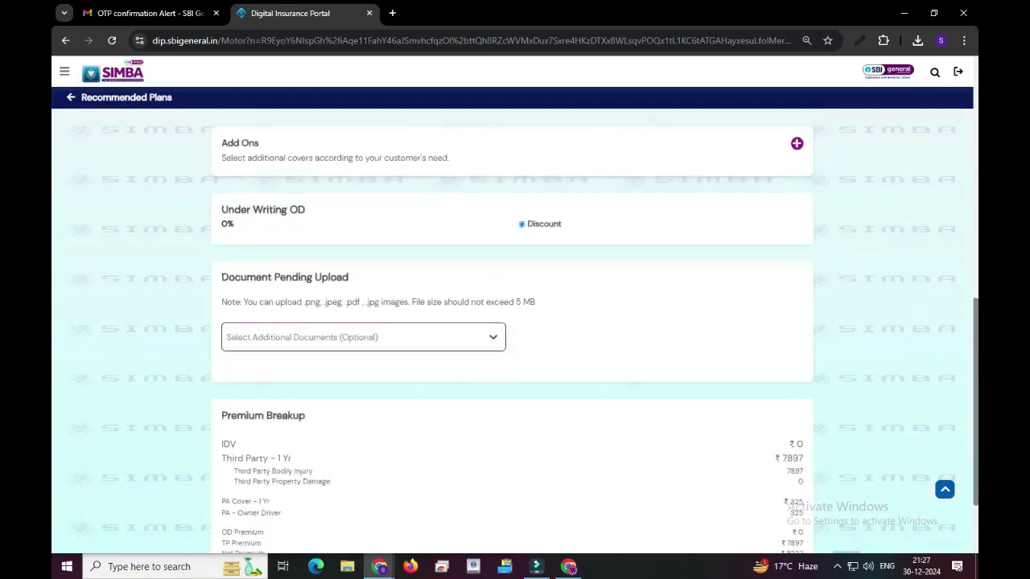
scroll(512, 322, up, 4)
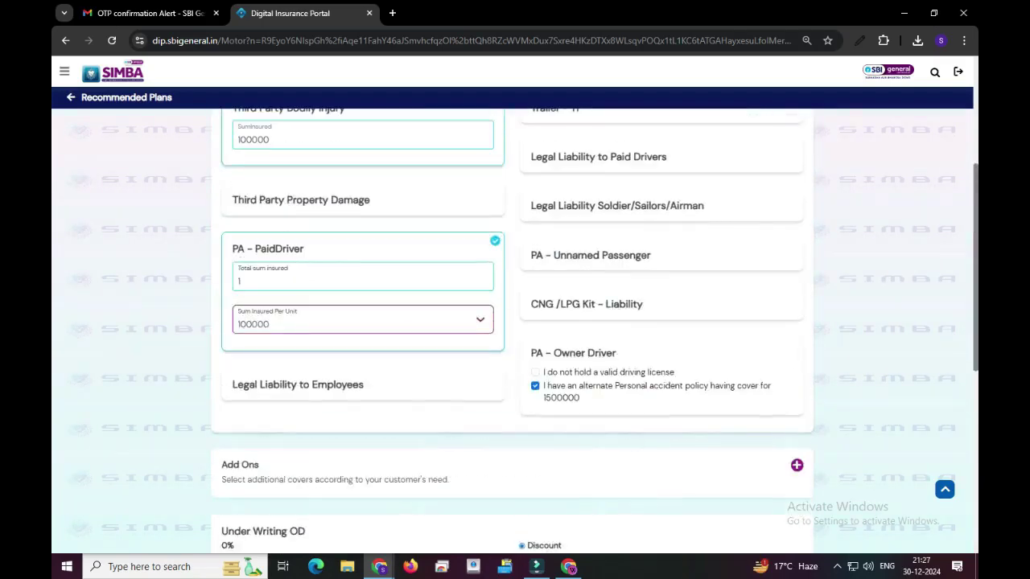
click(573, 354)
click(660, 381)
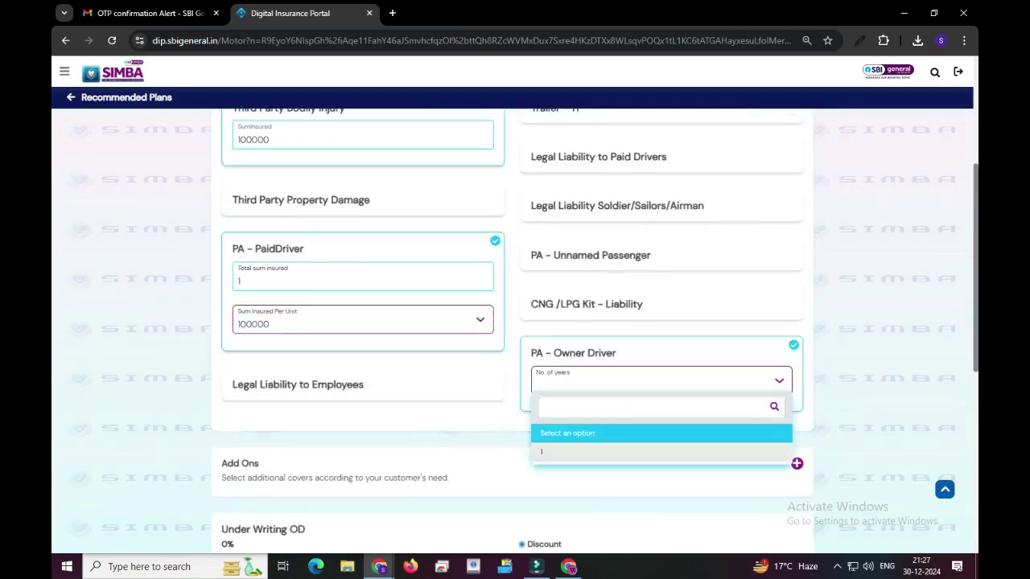
click(564, 451)
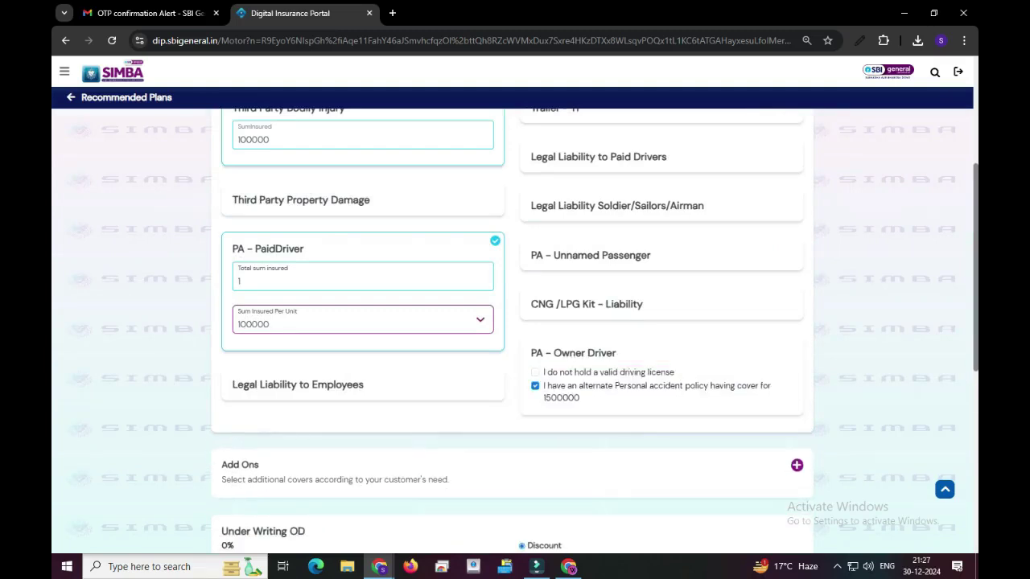
scroll(512, 322, down, 2)
Step: Save the ₹9377 quote for a quotation number, then use Quote to Proposal
scroll(512, 322, down, 2)
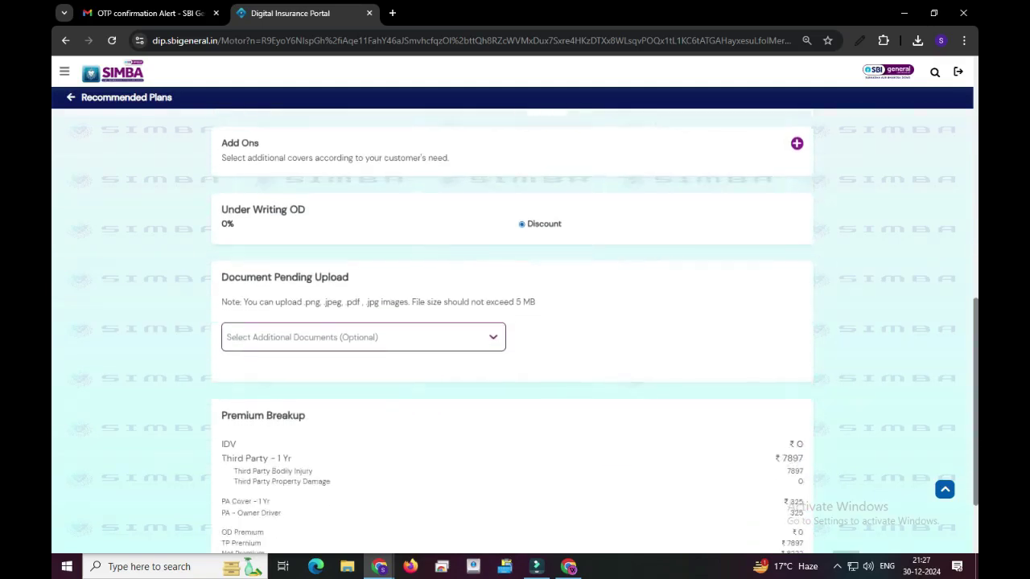
scroll(512, 322, down, 3)
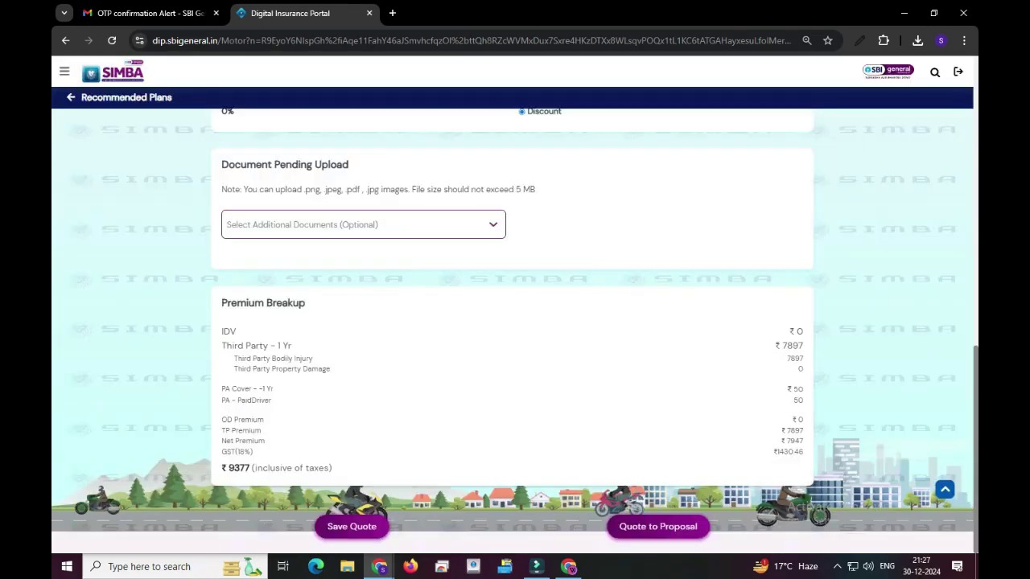
click(351, 526)
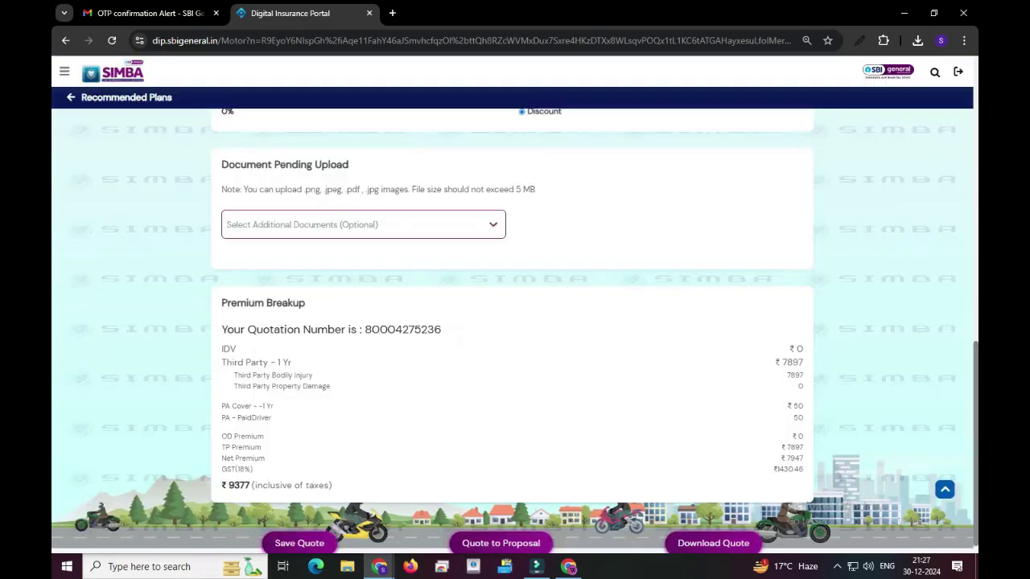
scroll(500, 531, down, 1)
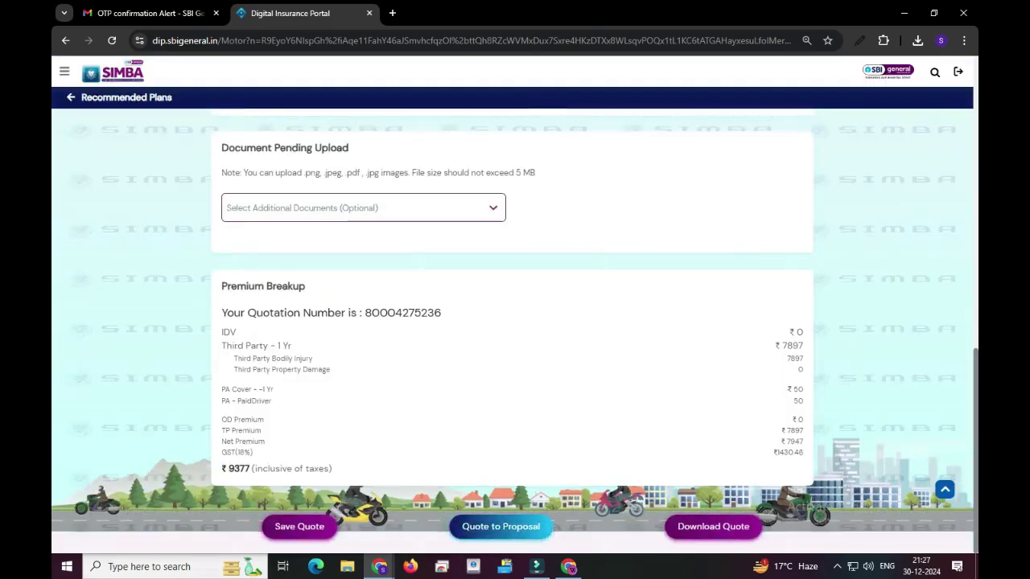
click(500, 526)
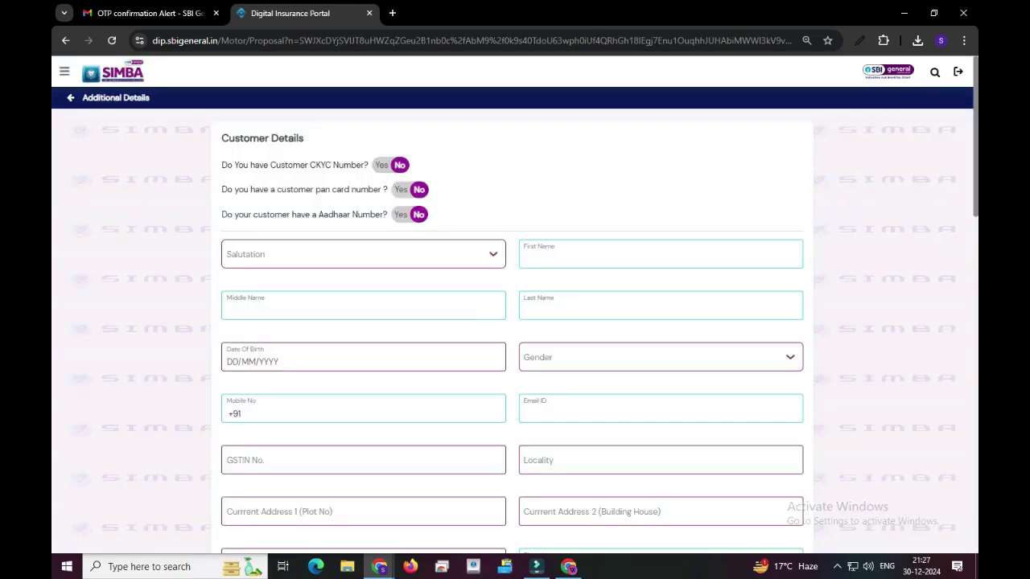
Step: Answer No to whether the customer has a PAN card
click(400, 190)
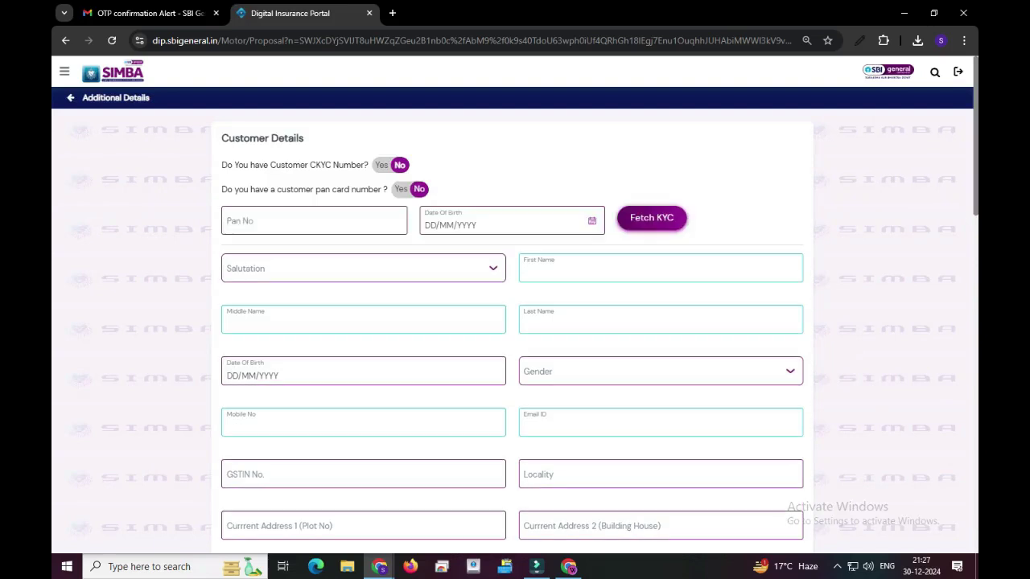
click(314, 221)
click(450, 225)
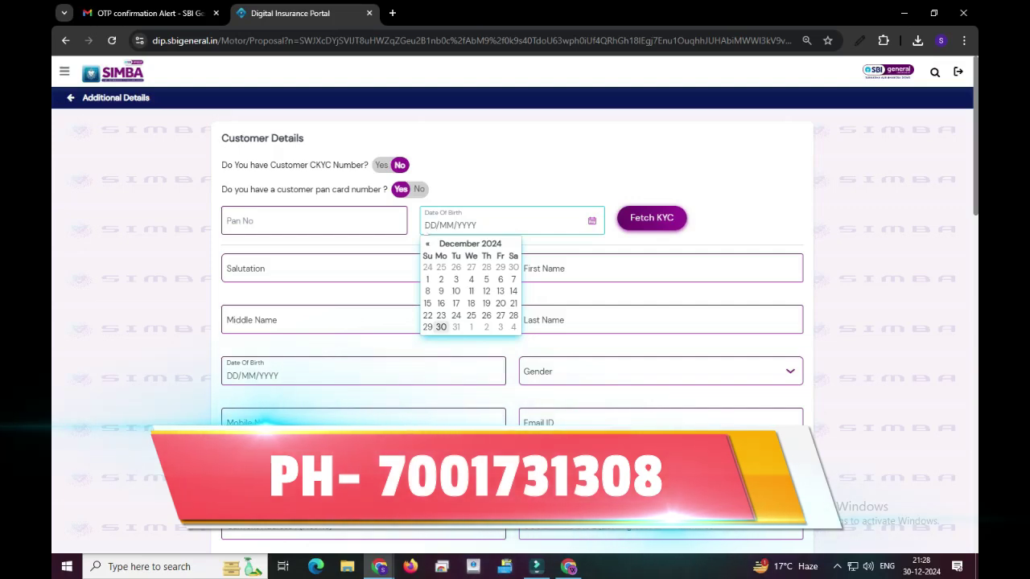
scroll(515, 329, down, 2)
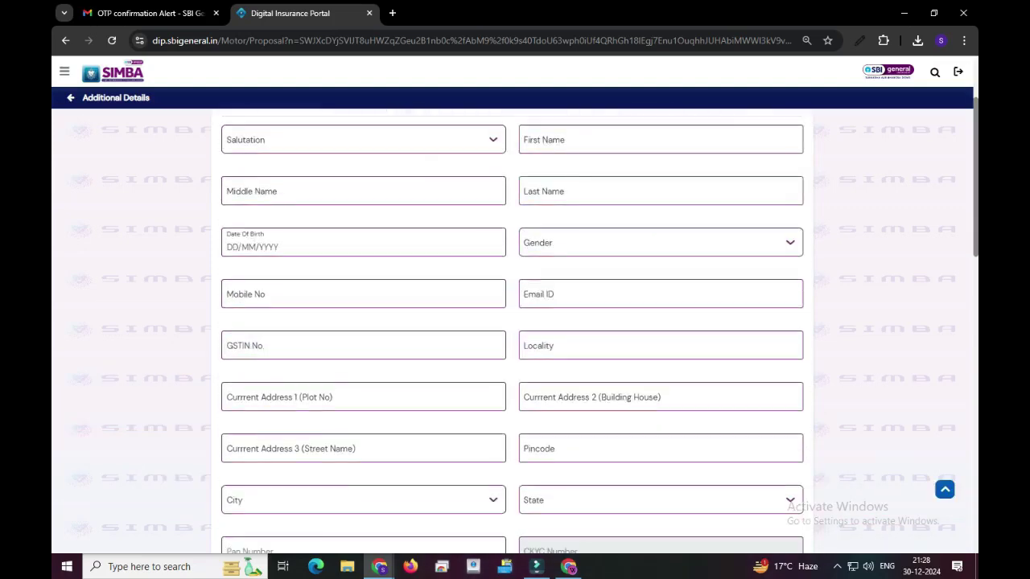
scroll(515, 321, up, 3)
click(417, 190)
Step: Set salutation Mr and autofill the customer's first name, contact and address details
click(362, 255)
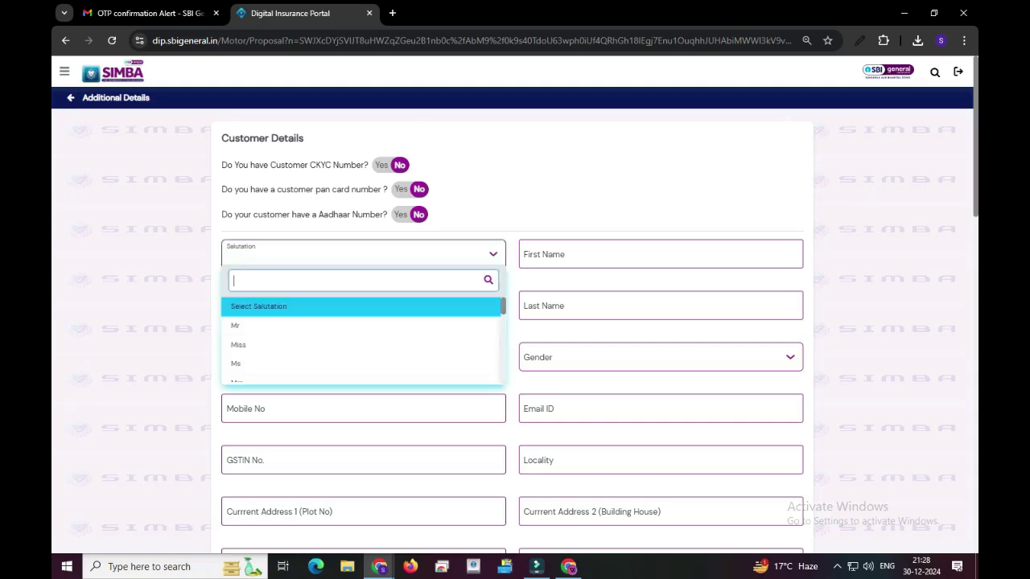
click(242, 326)
click(659, 255)
key(Down)
key(Return)
click(362, 306)
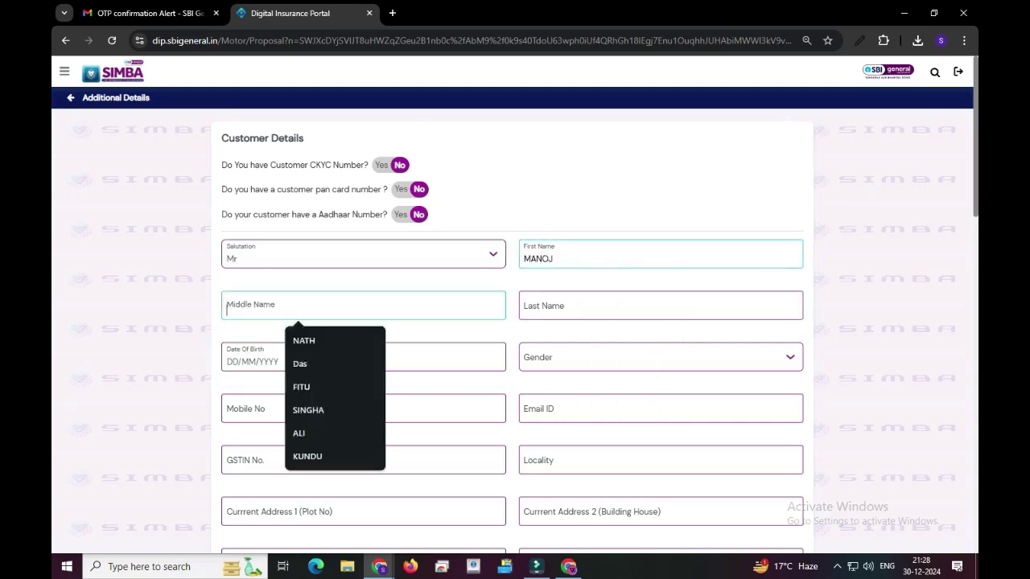
click(660, 306)
key(Down)
key(Return)
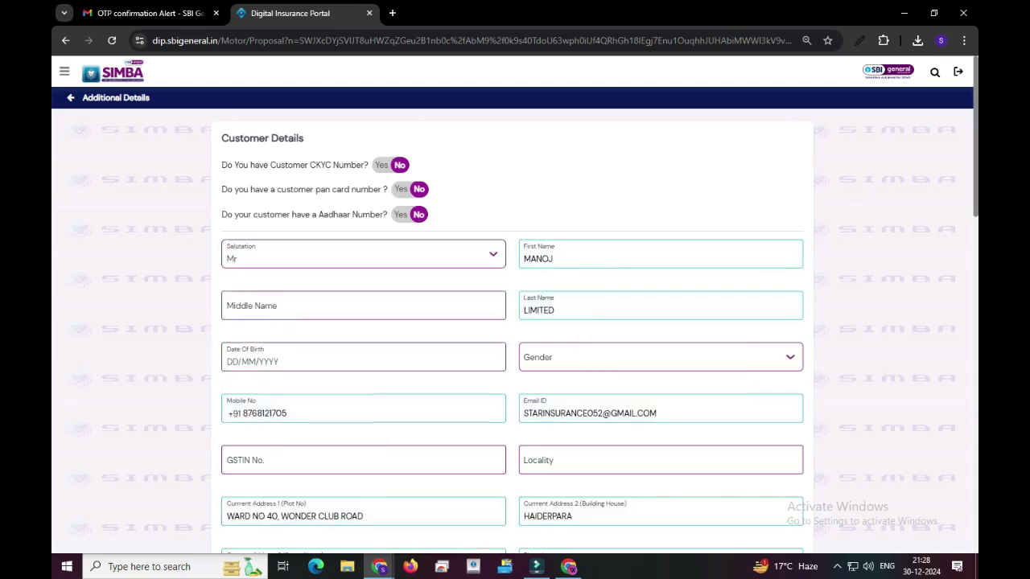
Step: Correct the customer's last name from the suggestions and enter the birth date
key(Down)
text(DEB)
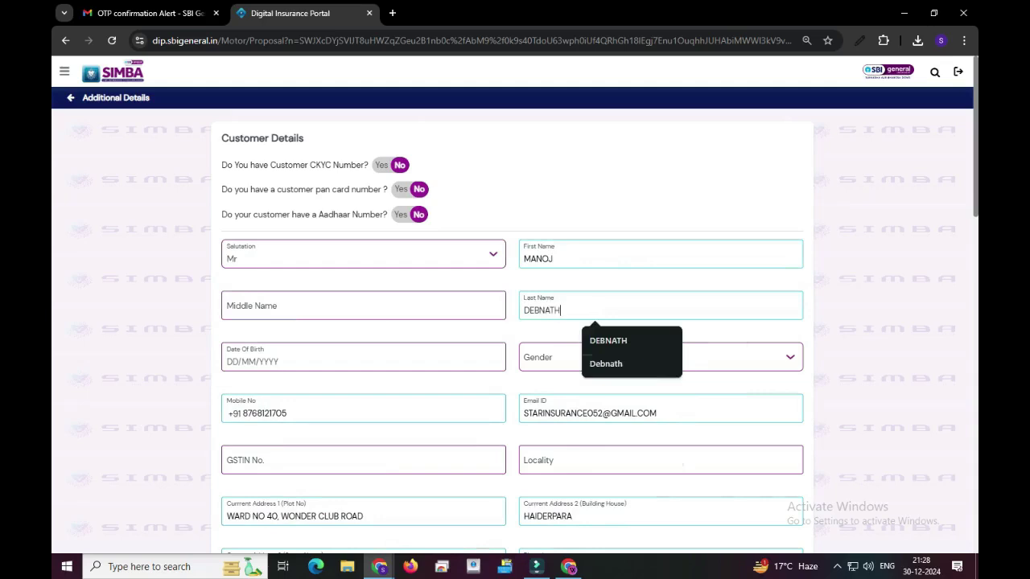
click(241, 362)
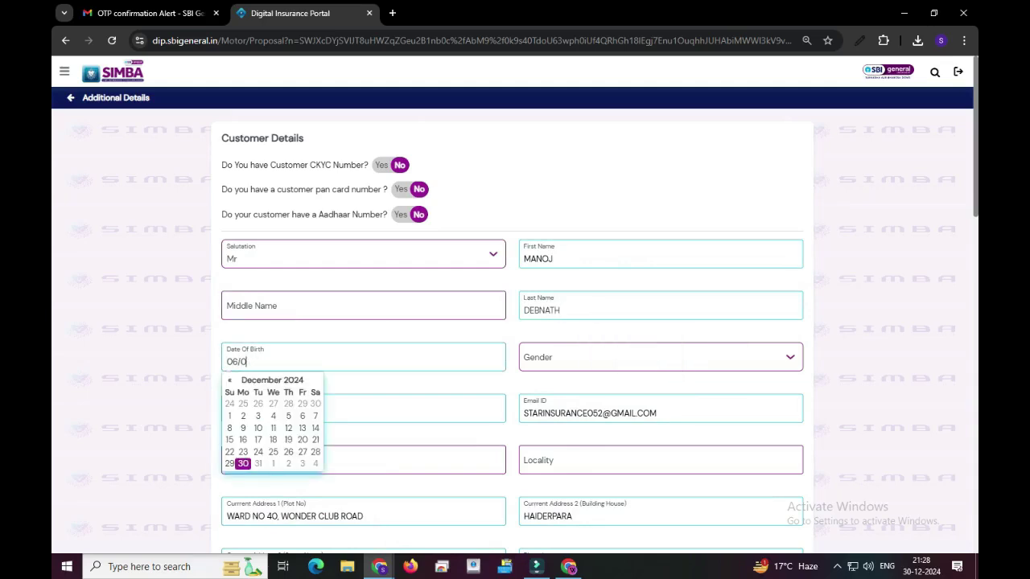
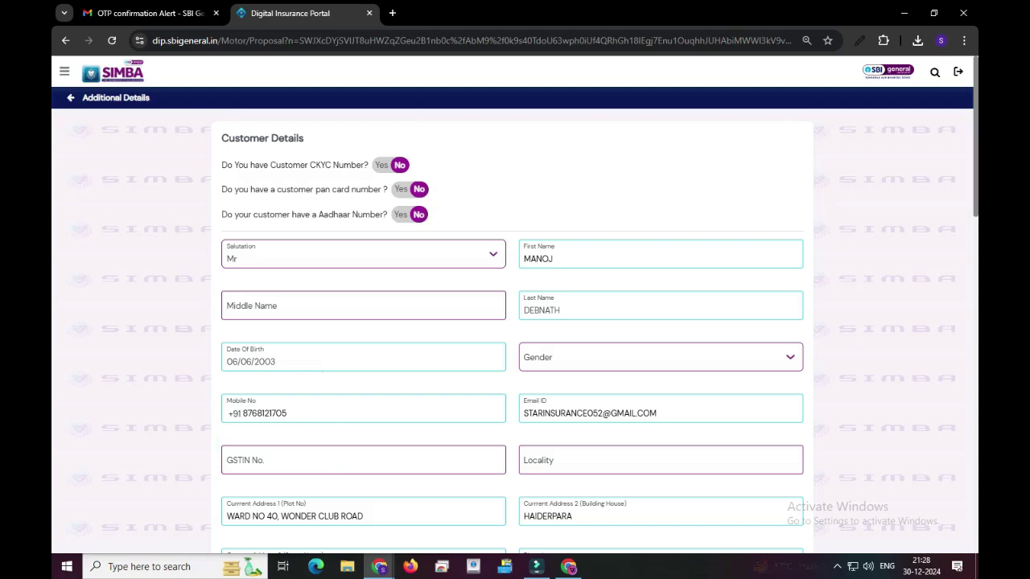
Step: Set gender to Male and choose the suggested locality
scroll(515, 322, down, 2)
scroll(515, 322, down, 1)
click(661, 164)
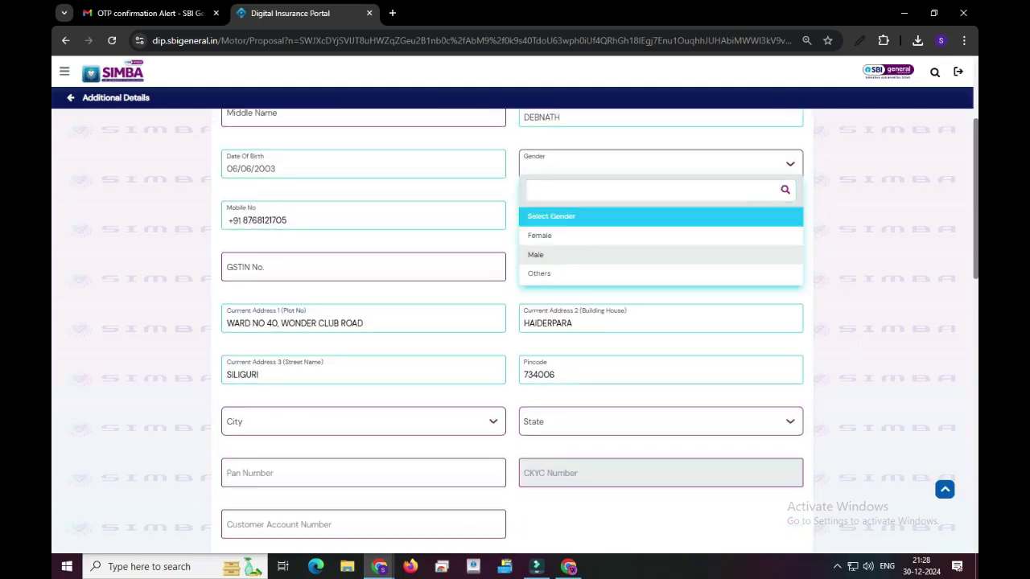
click(552, 253)
click(563, 267)
text(V)
key(Down)
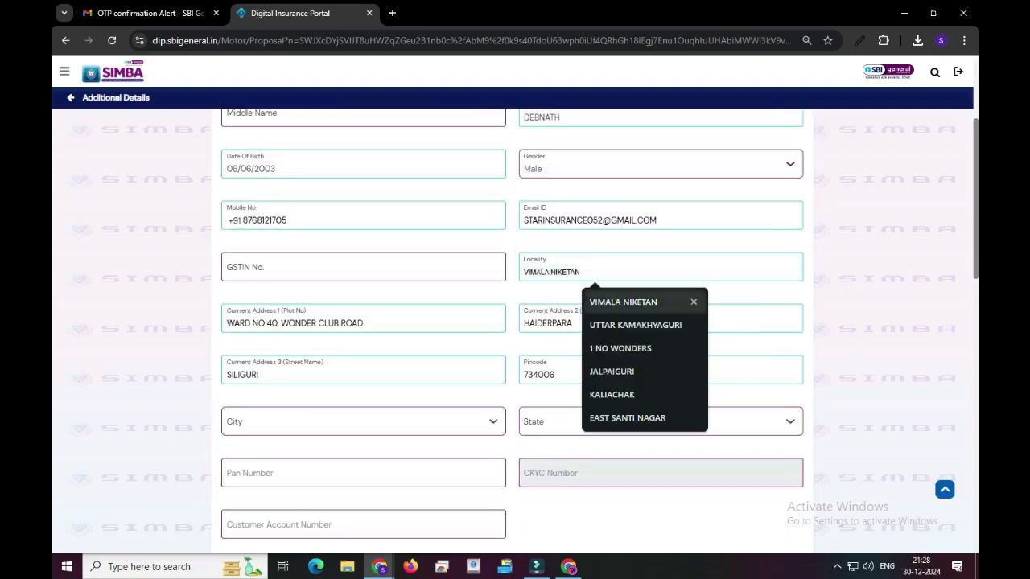
key(Return)
Step: Search the customer's pincode so city and state fill as Jalpaiguri, West Bengal
scroll(515, 322, down, 1)
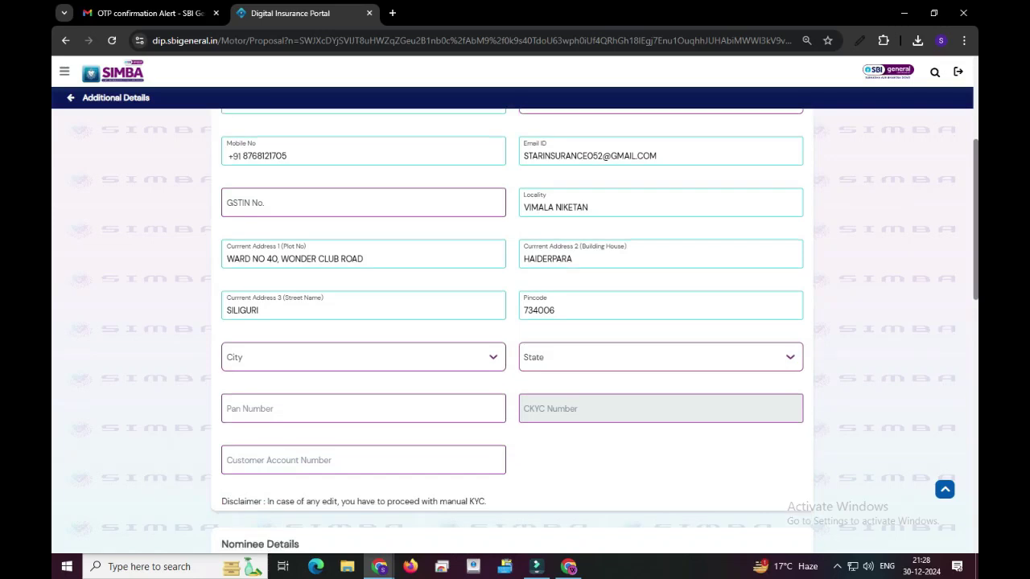
click(363, 356)
click(660, 356)
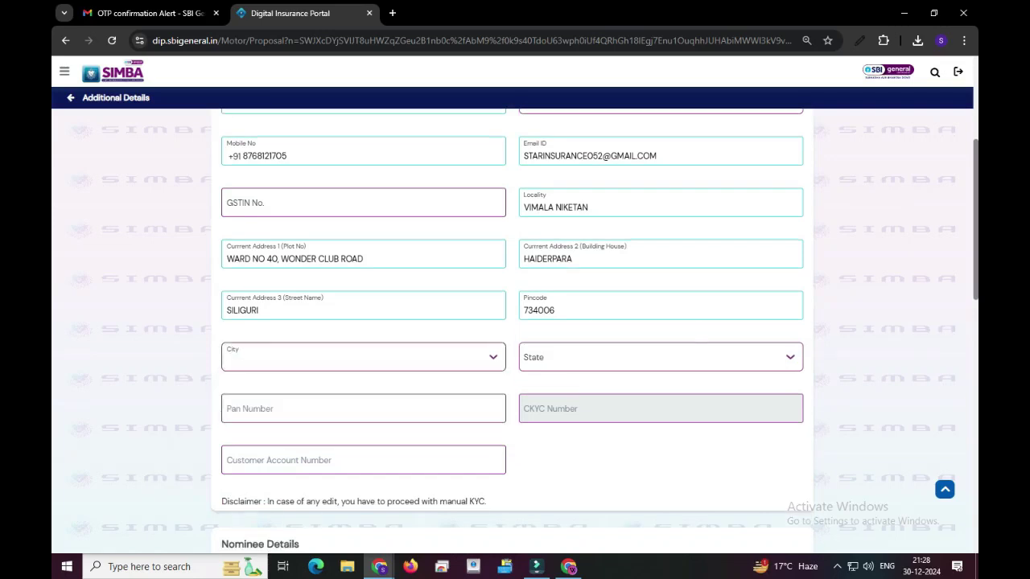
text(73)
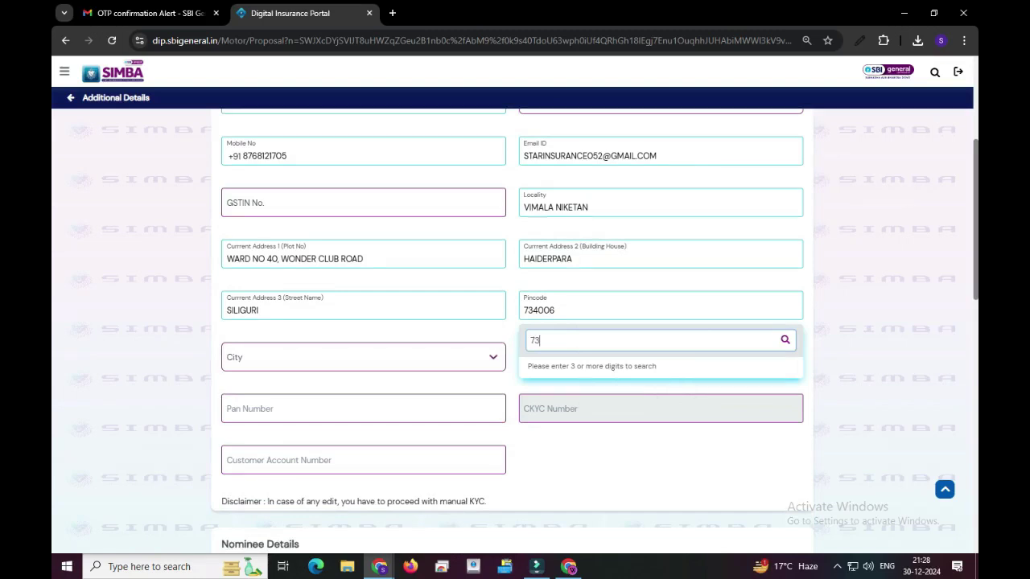
text(513)
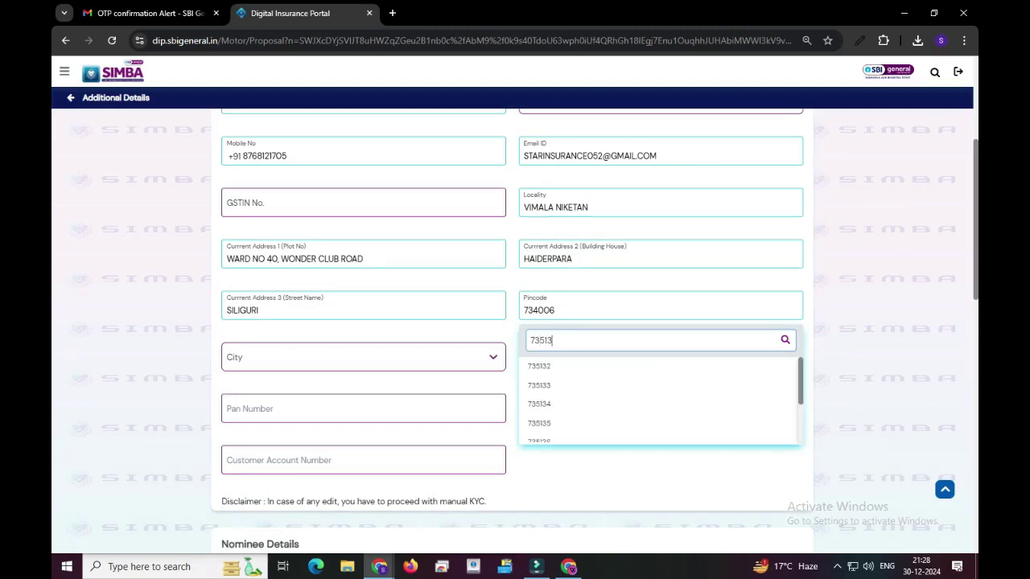
text(3)
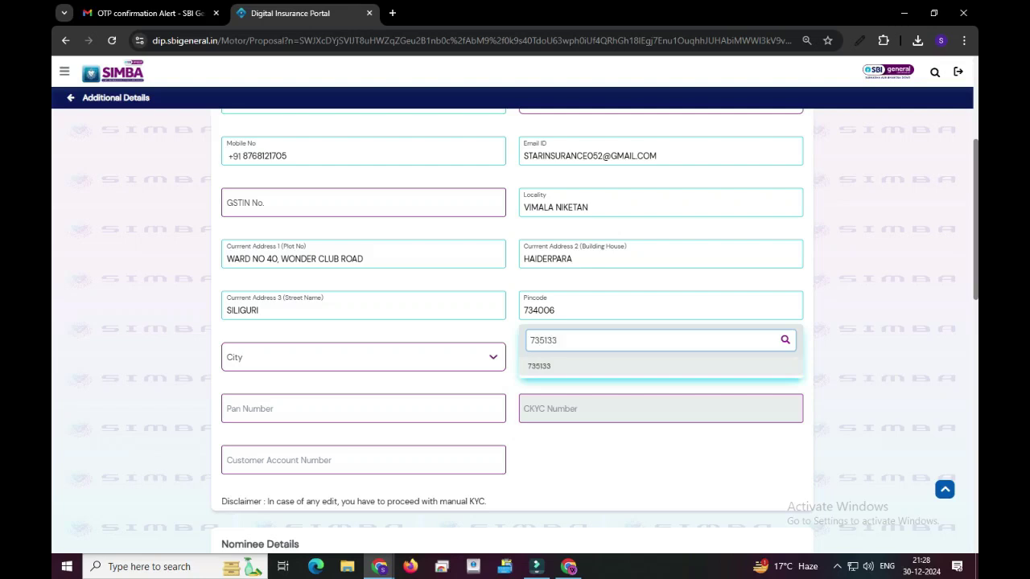
key(Return)
scroll(515, 322, down, 2)
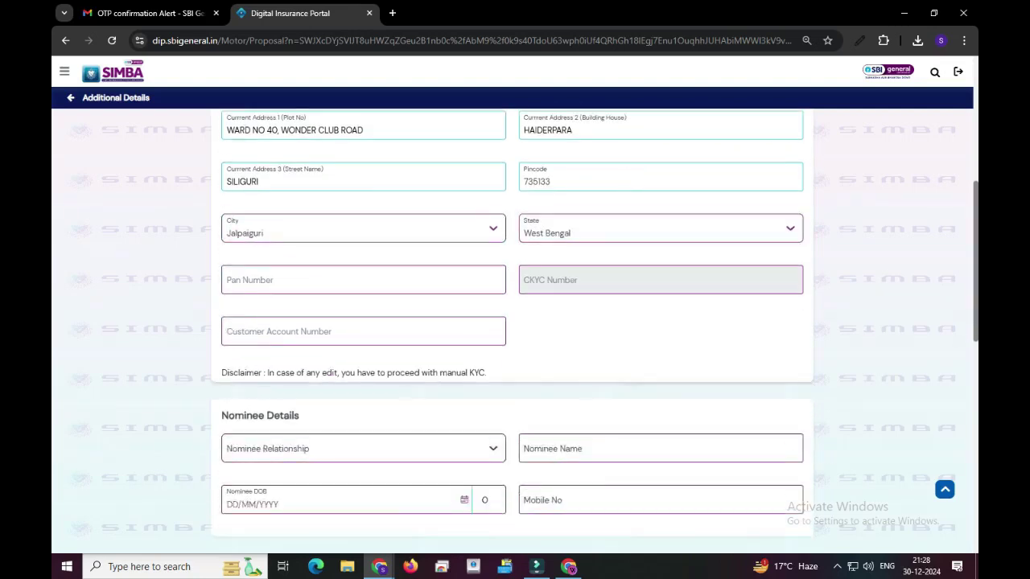
Step: Set the nominee relationship to Self
scroll(515, 322, down, 3)
click(364, 256)
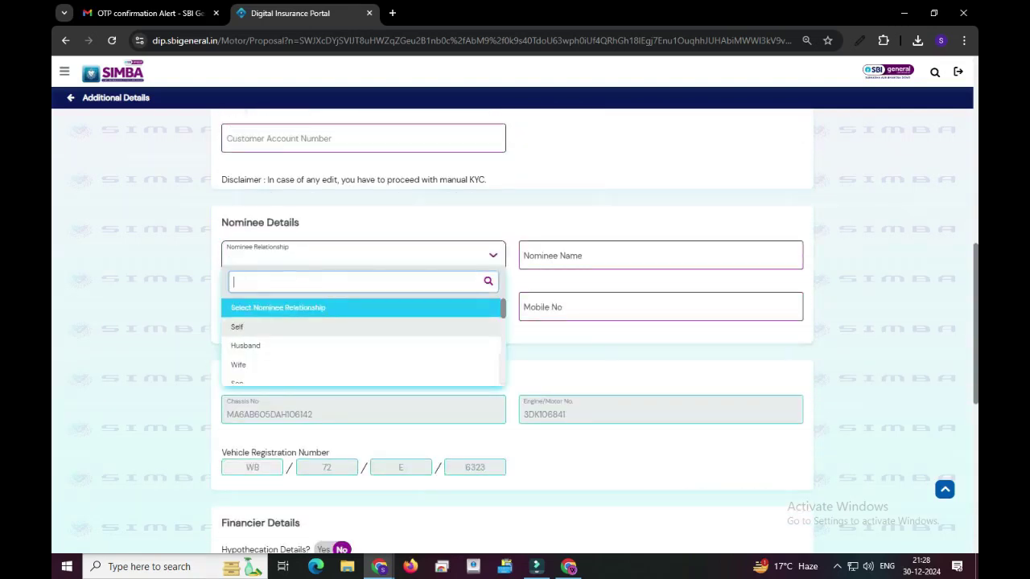
key(Down)
key(Return)
scroll(515, 322, down, 5)
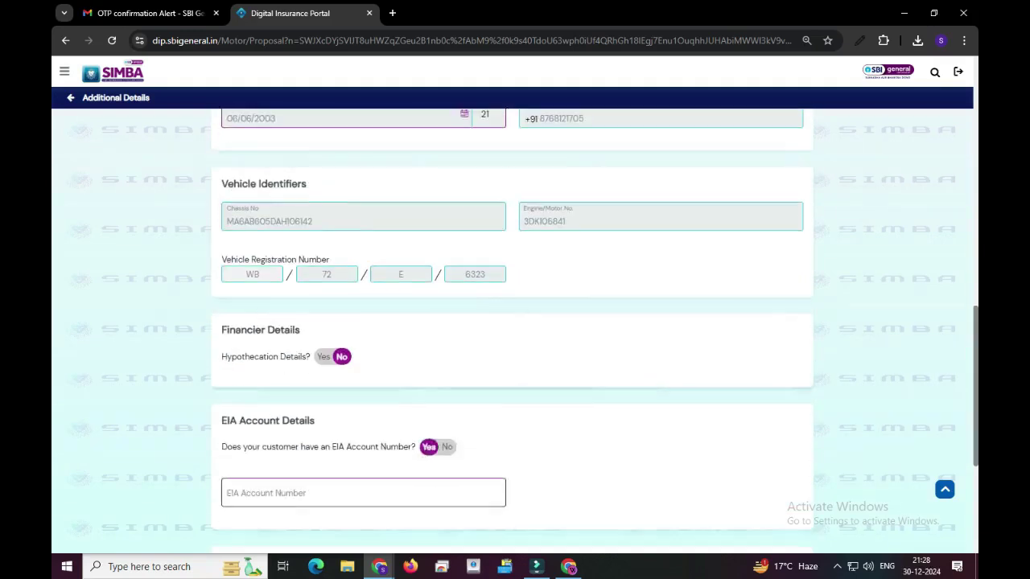
Step: Mark no EIA account, choose NSDL Data Management Ltd. as repository, and submit
click(446, 318)
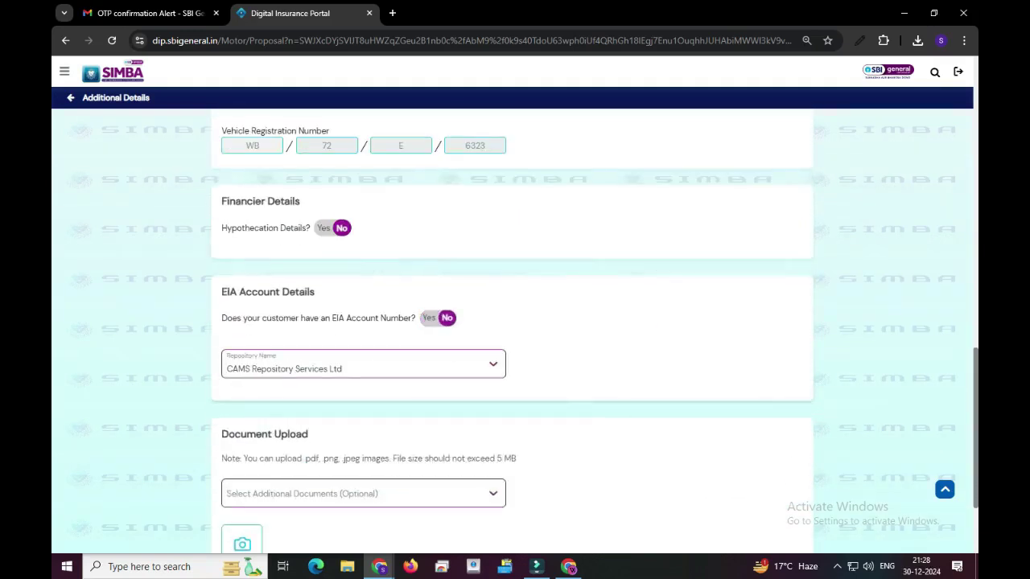
click(364, 363)
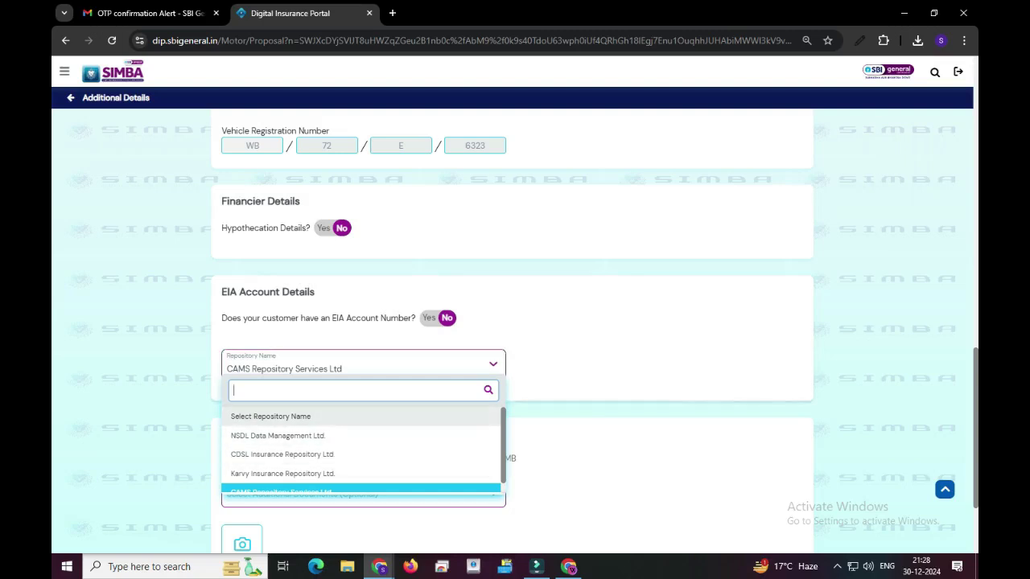
click(278, 435)
scroll(278, 435, down, 2)
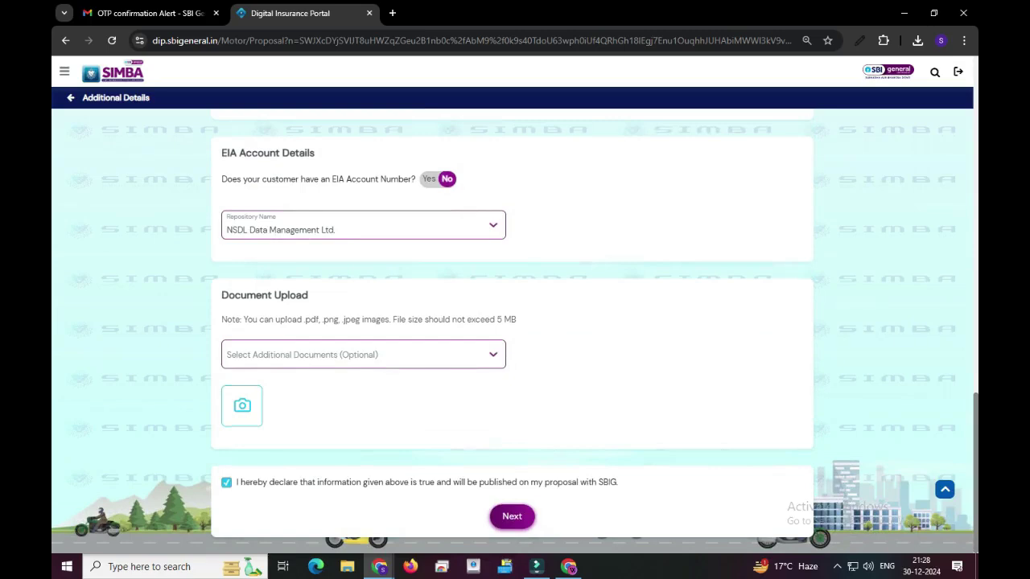
click(512, 516)
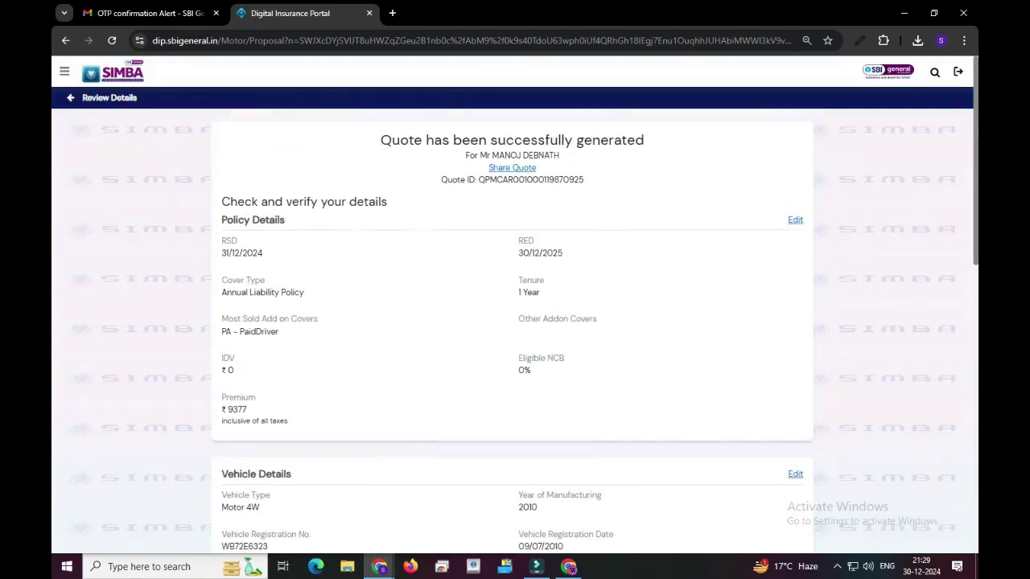
Step: Attach the screenshot image to Form 60/61 and proceed with Manual CKYC
scroll(512, 322, down, 8)
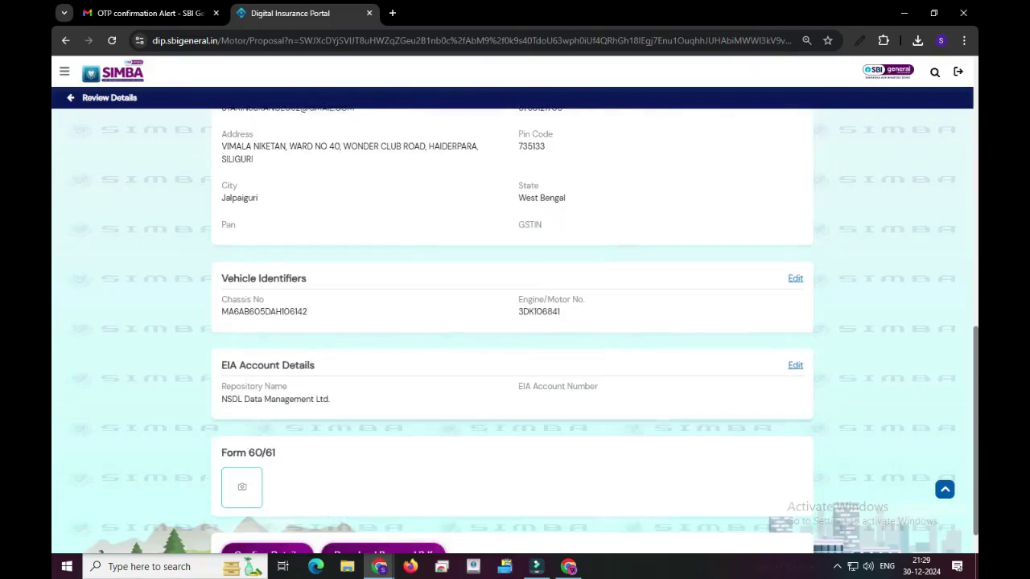
scroll(512, 322, up, 3)
scroll(512, 322, down, 4)
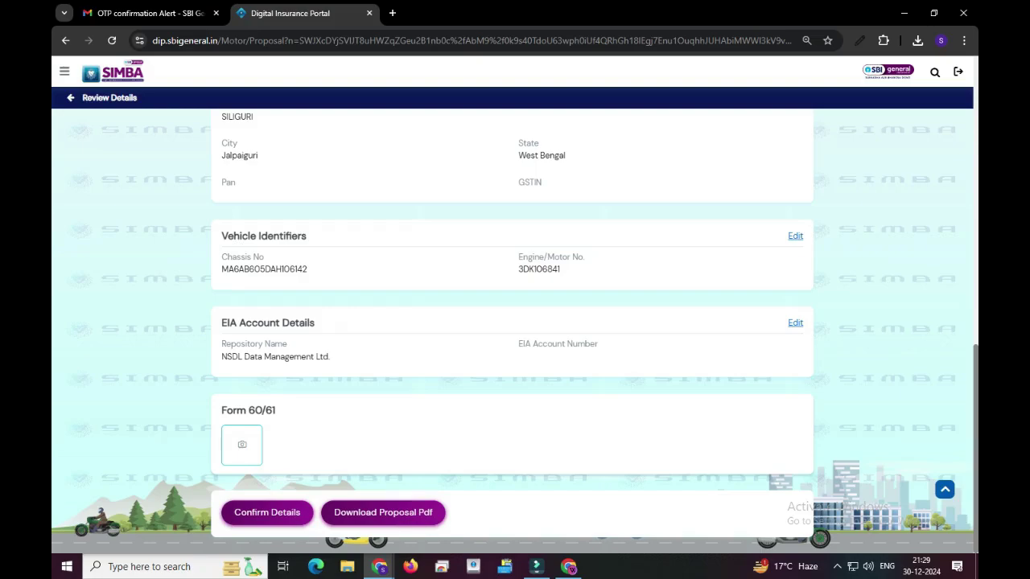
click(241, 444)
click(786, 314)
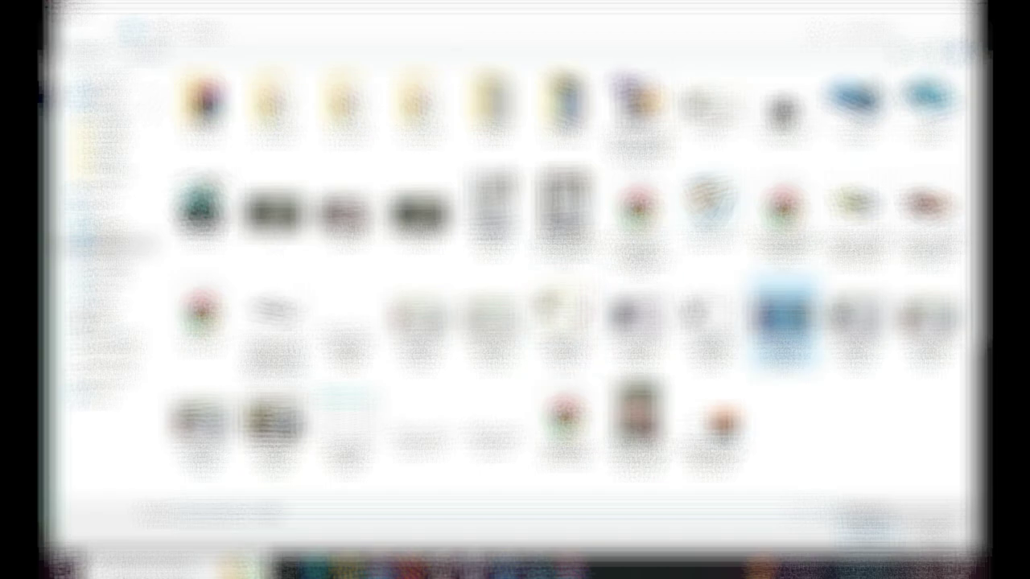
key(Return)
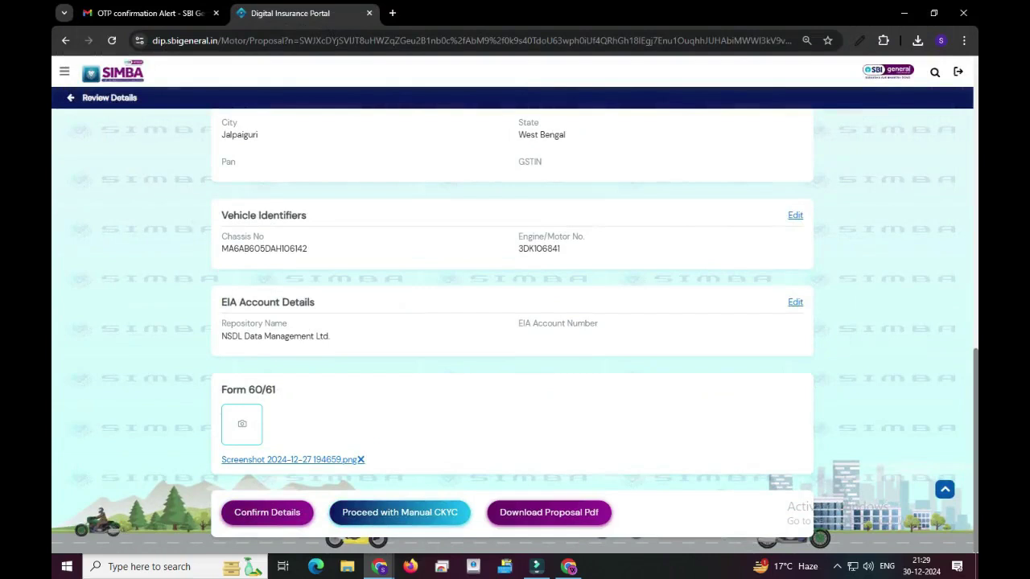
click(400, 512)
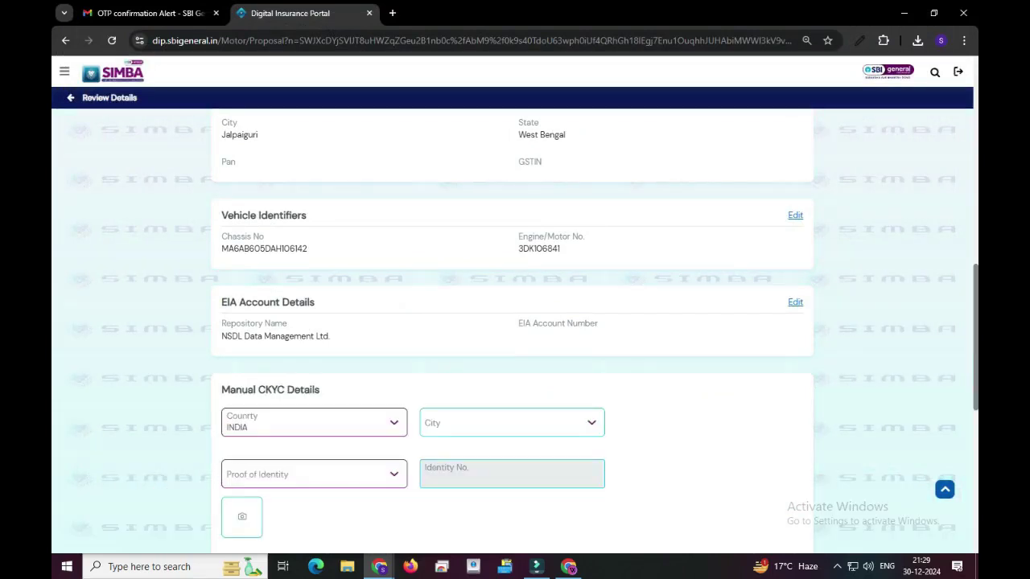
Step: Set city Jalpaiguri and proof of identity Aadhar Card, uploading the ID document and photo
click(512, 423)
text(JALPA)
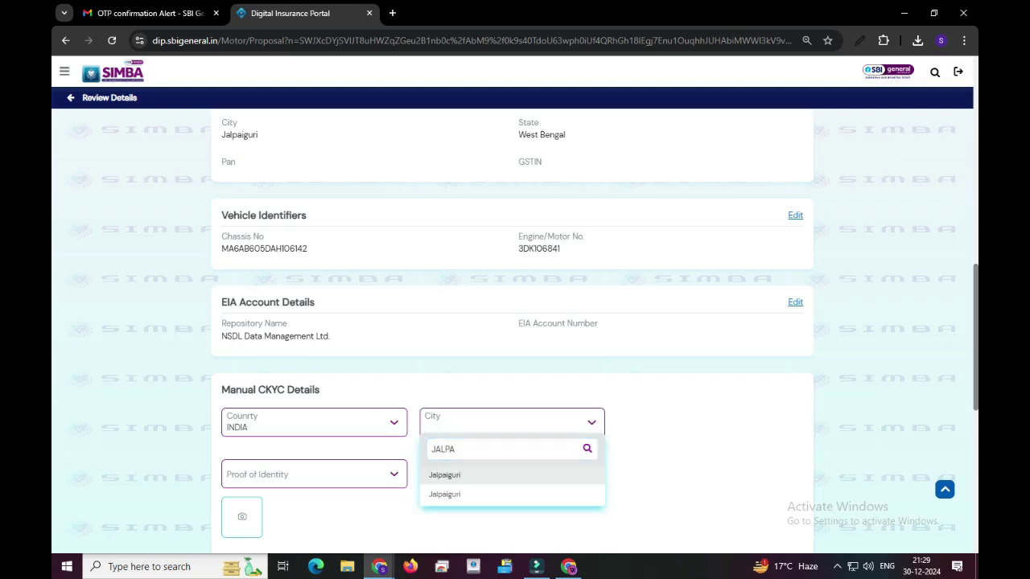
key(Return)
scroll(515, 322, down, 2)
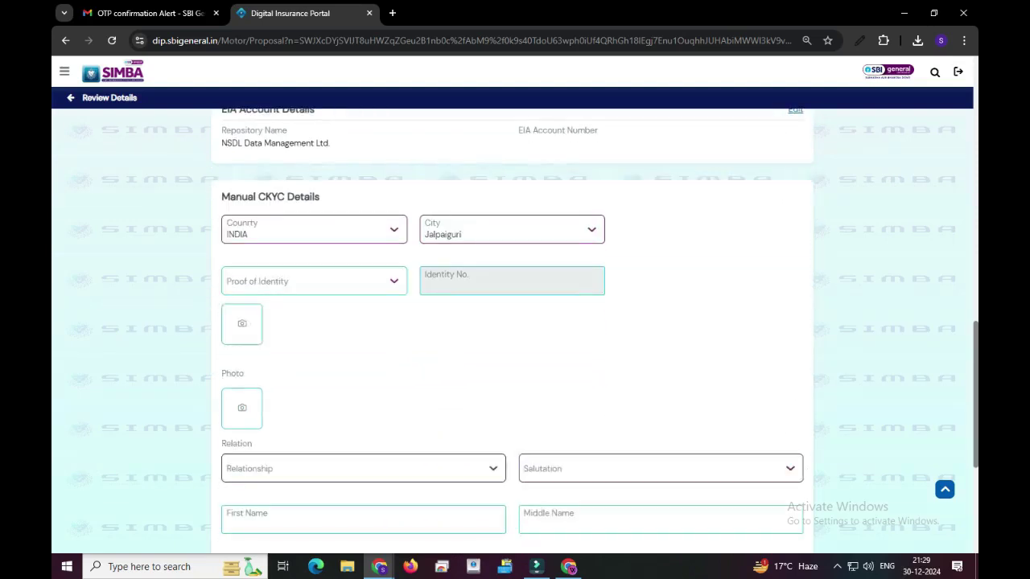
click(314, 280)
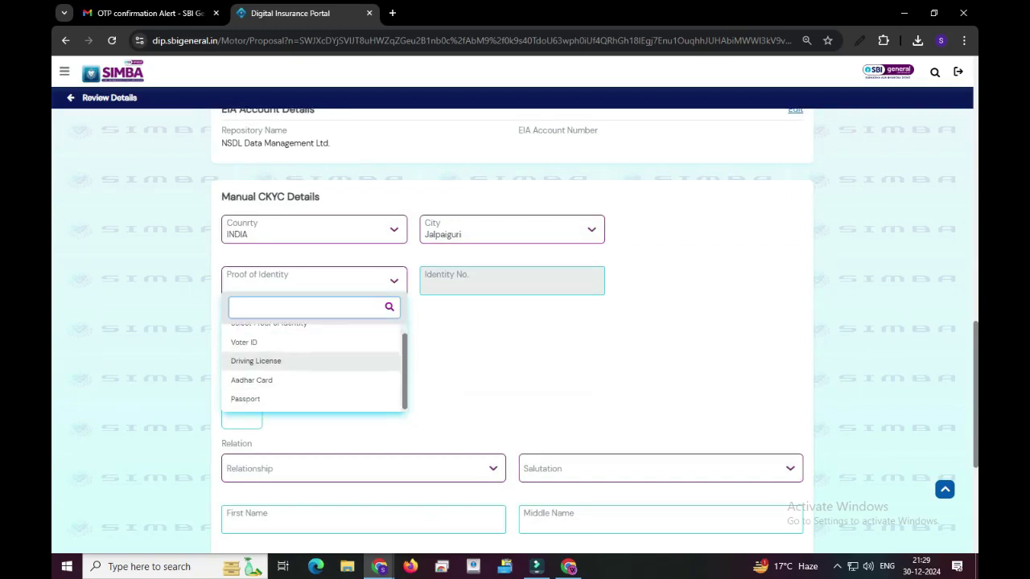
click(251, 390)
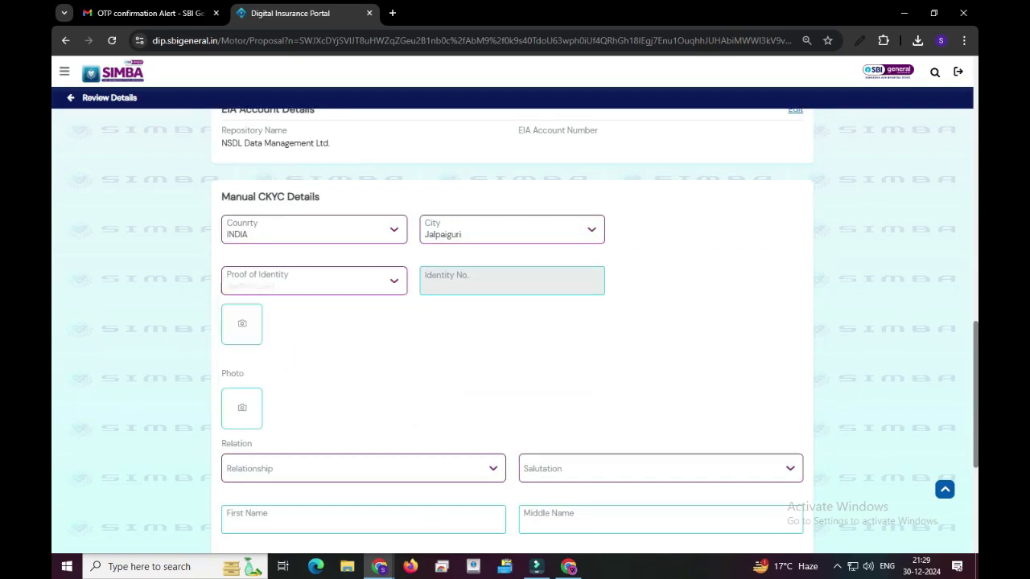
click(242, 326)
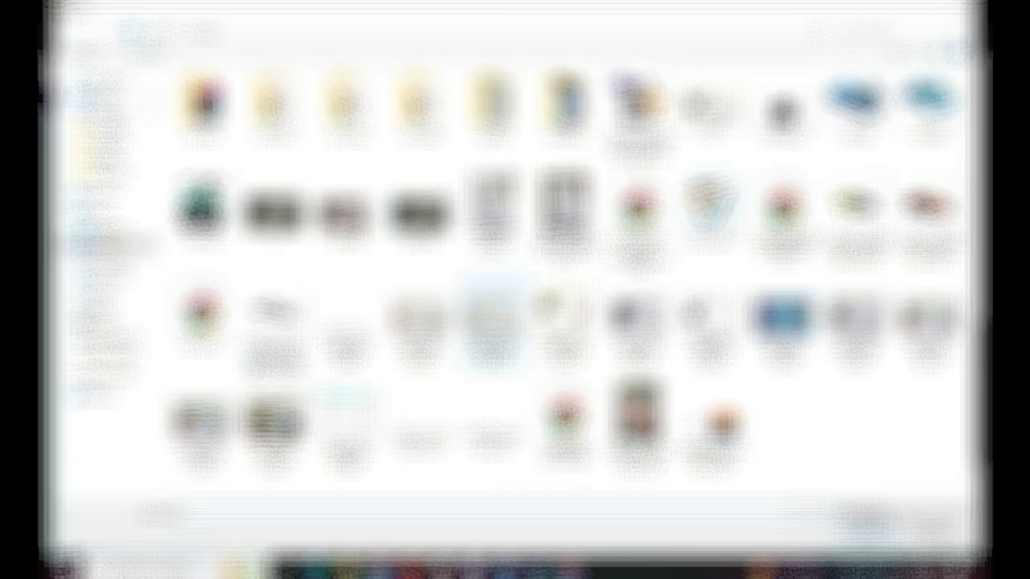
click(565, 322)
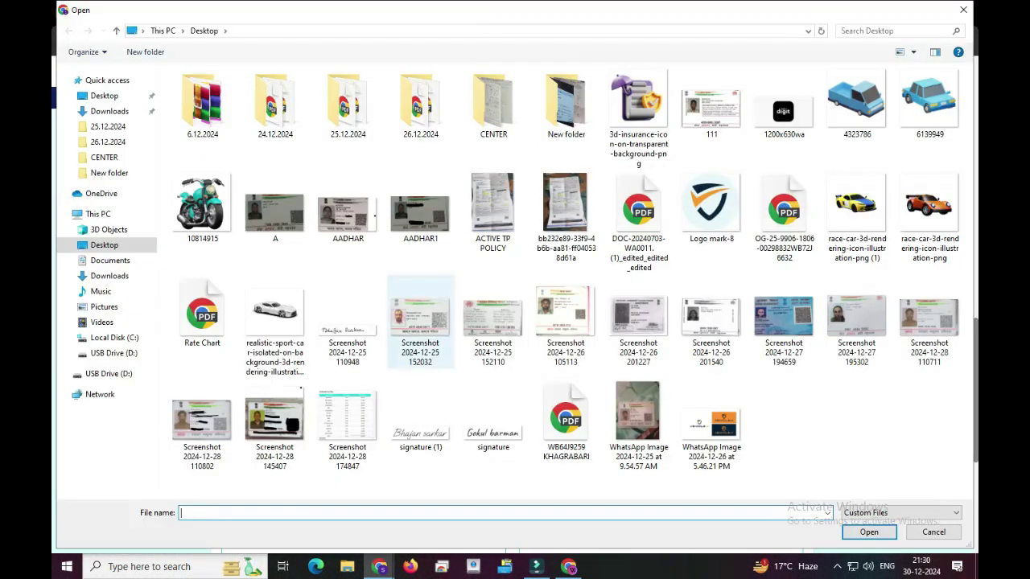
click(566, 322)
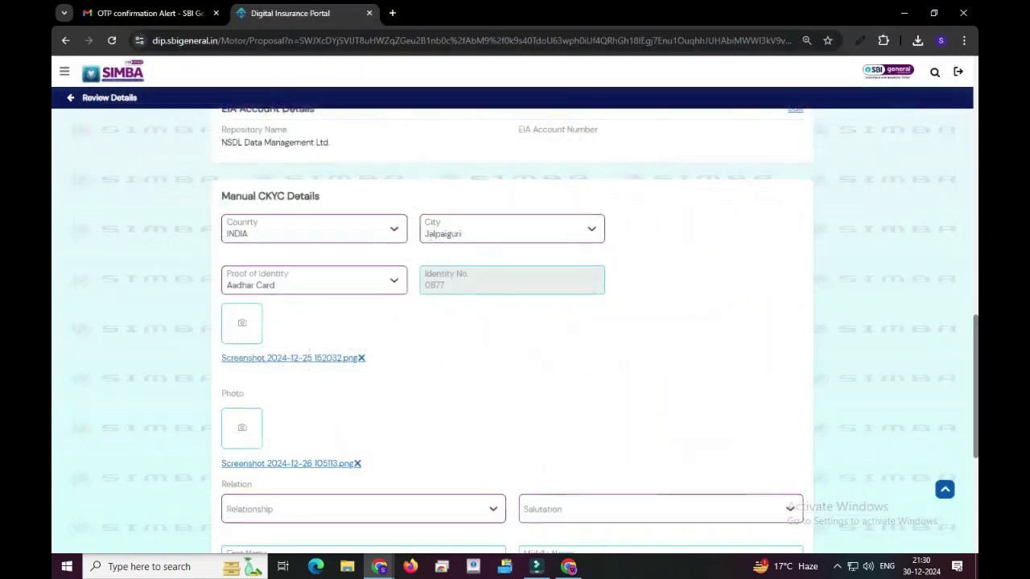
Step: Set the relationship to Spouse with salutation Mr
scroll(512, 338, down, 2)
click(363, 316)
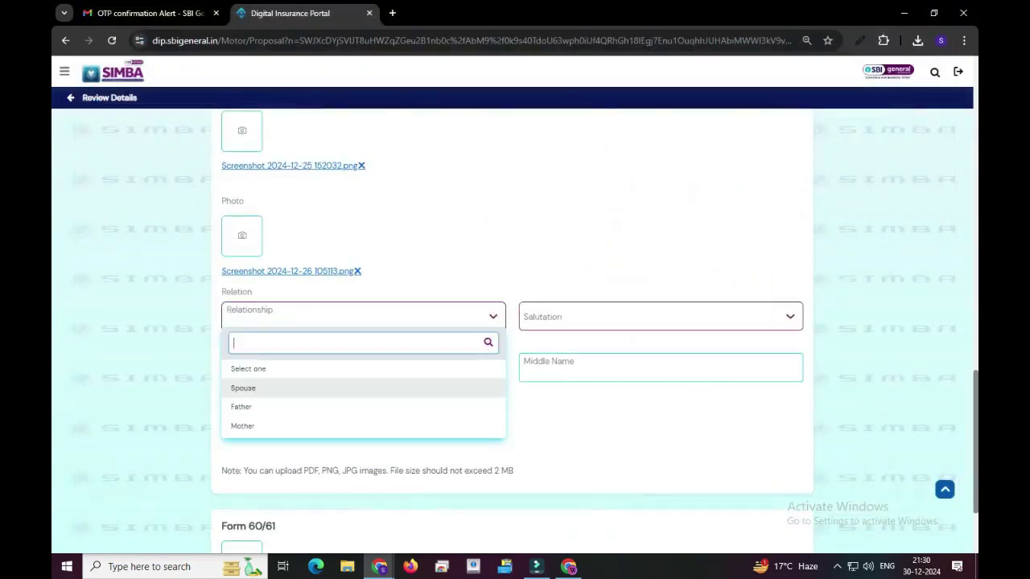
click(243, 388)
click(363, 316)
scroll(512, 338, down, 2)
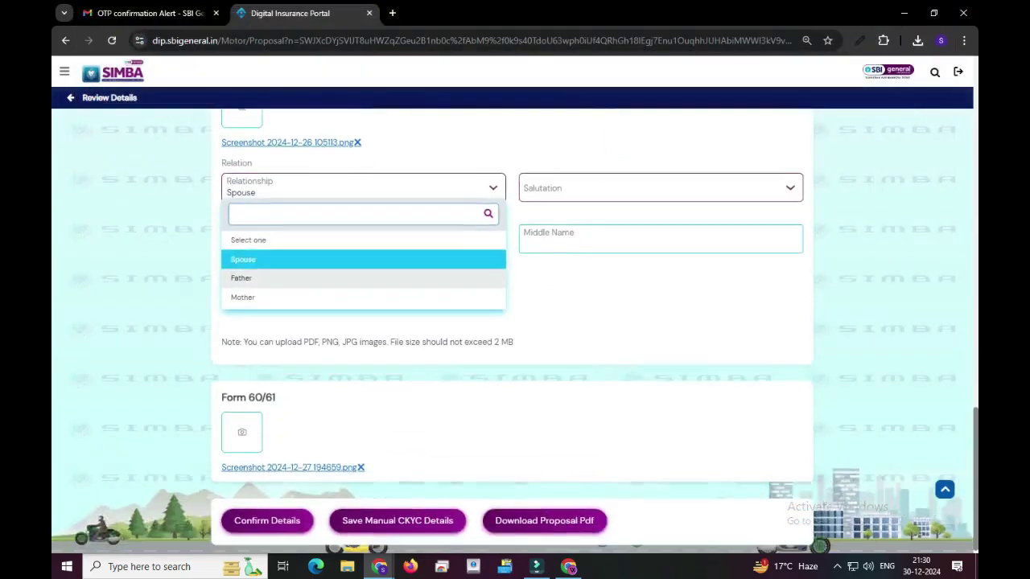
scroll(512, 338, up, 1)
click(660, 252)
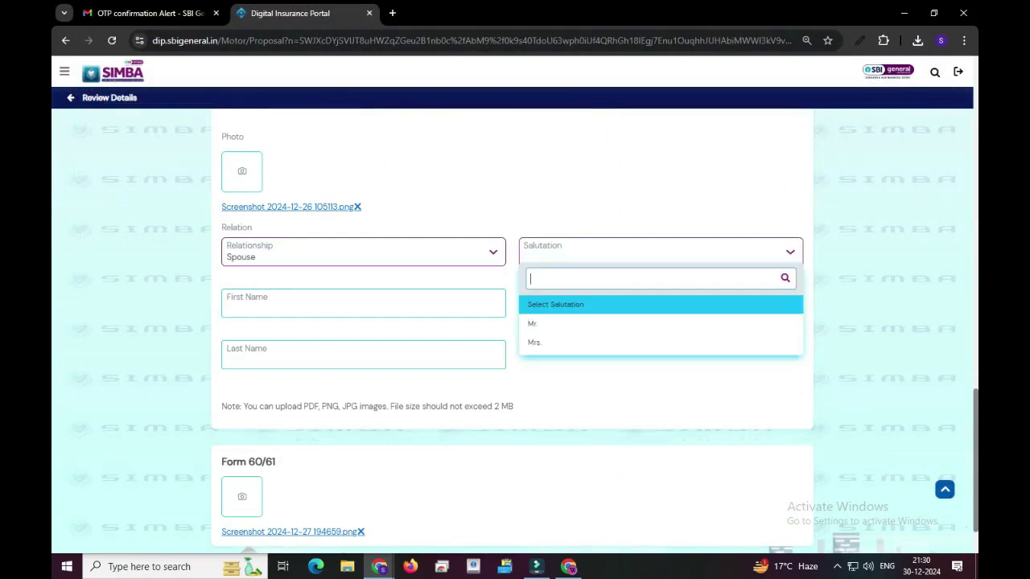
click(532, 323)
Step: Enter the spouse's first and last names and save the manual CKYC details
click(298, 308)
text(MRD)
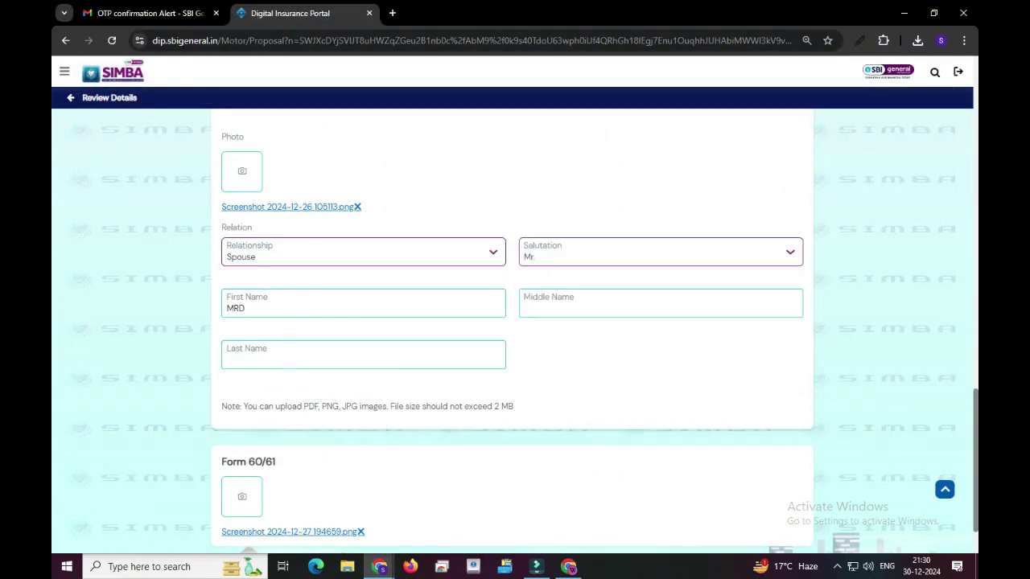
key(BackSpace)
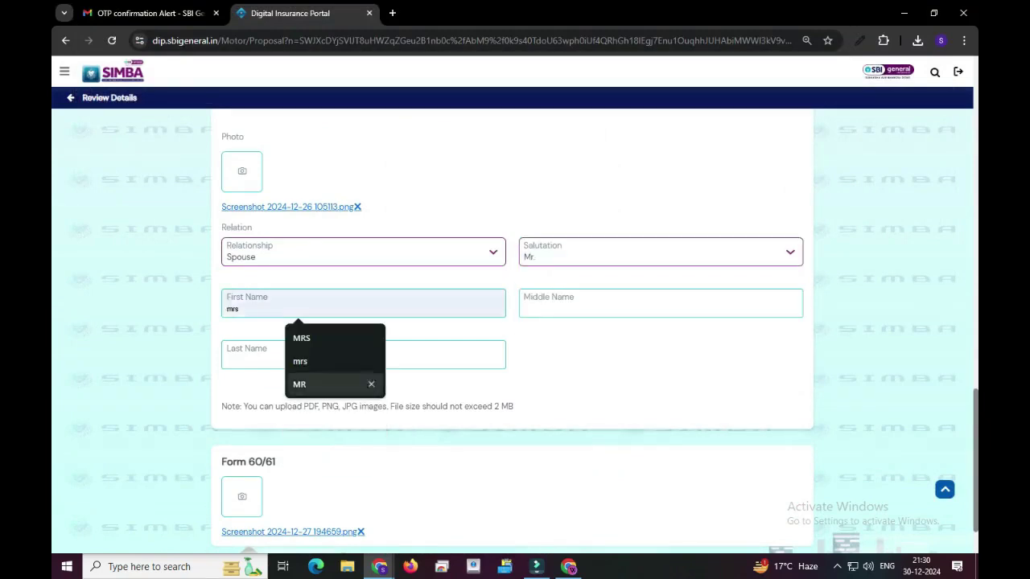
click(297, 358)
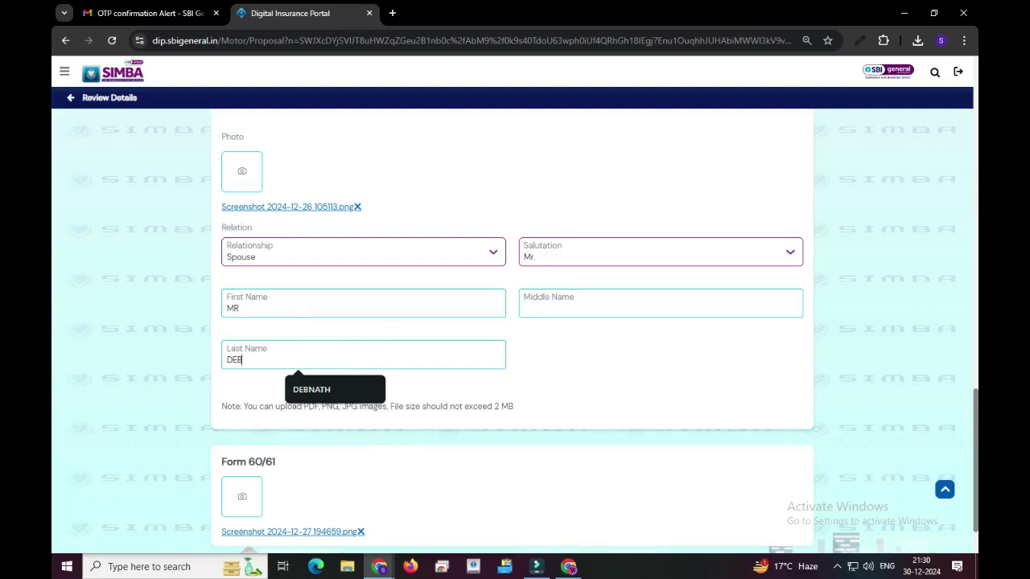
key(Tab)
key(Tab)
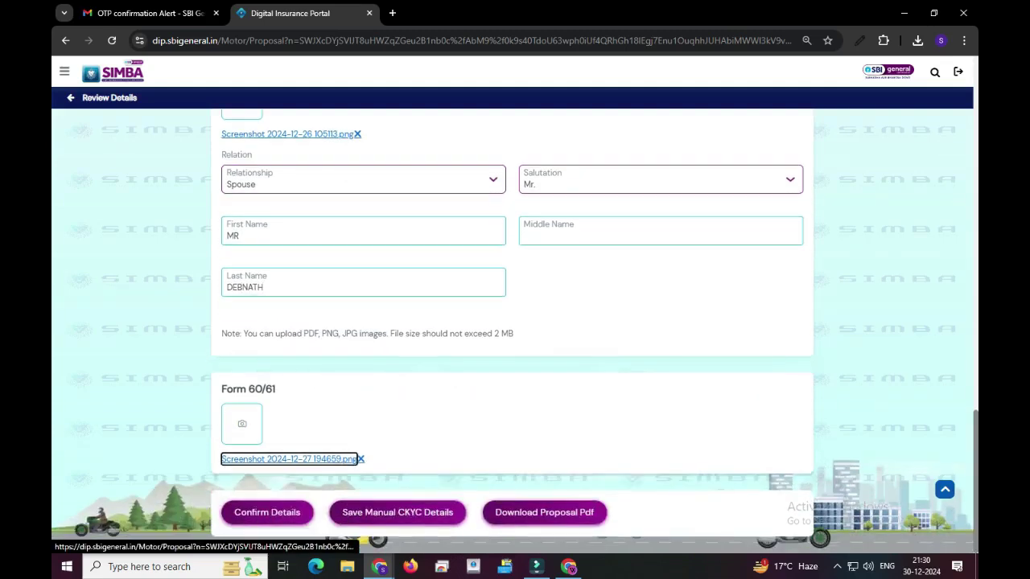
key(Tab)
key(Return)
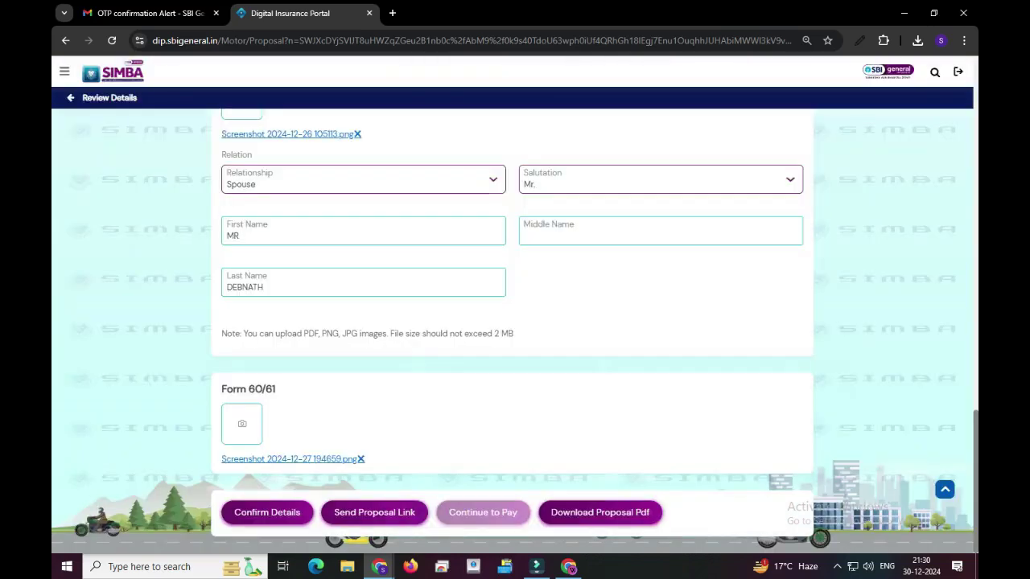
Step: Send the e-proposal link, acknowledge the success message, and close the Digital Consent Form
key(Return)
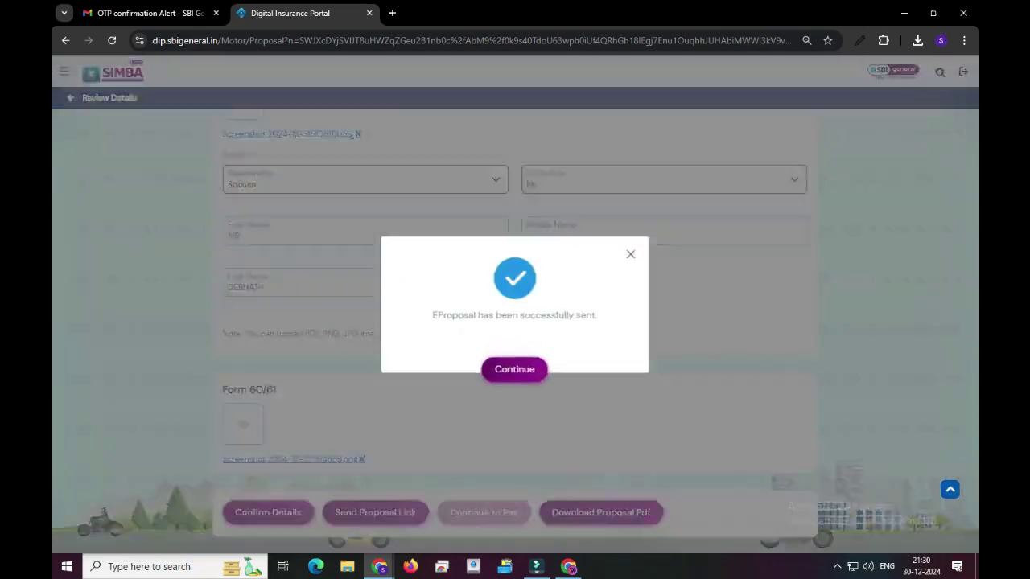
key(Return)
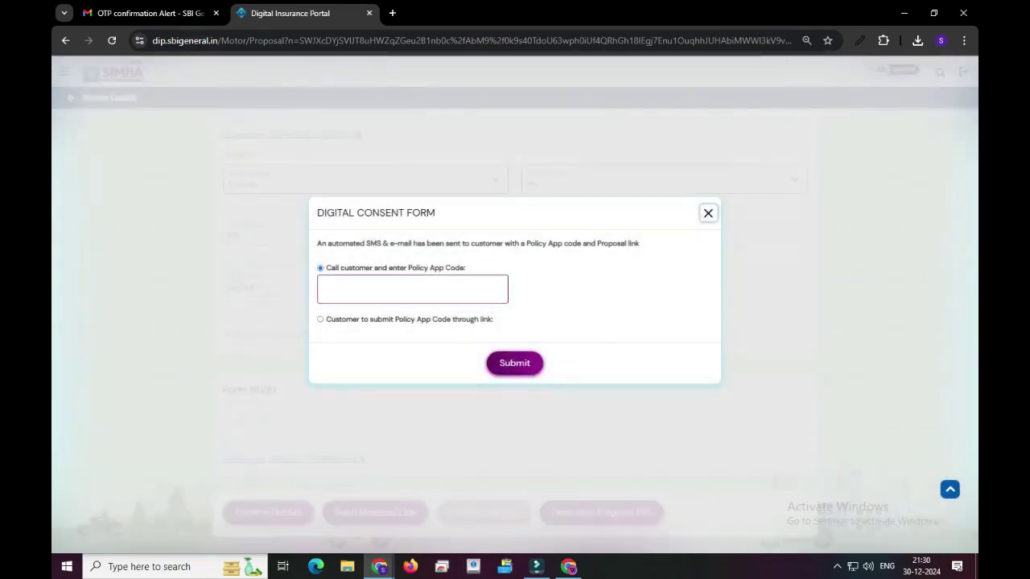
key(Escape)
scroll(515, 322, up, 10)
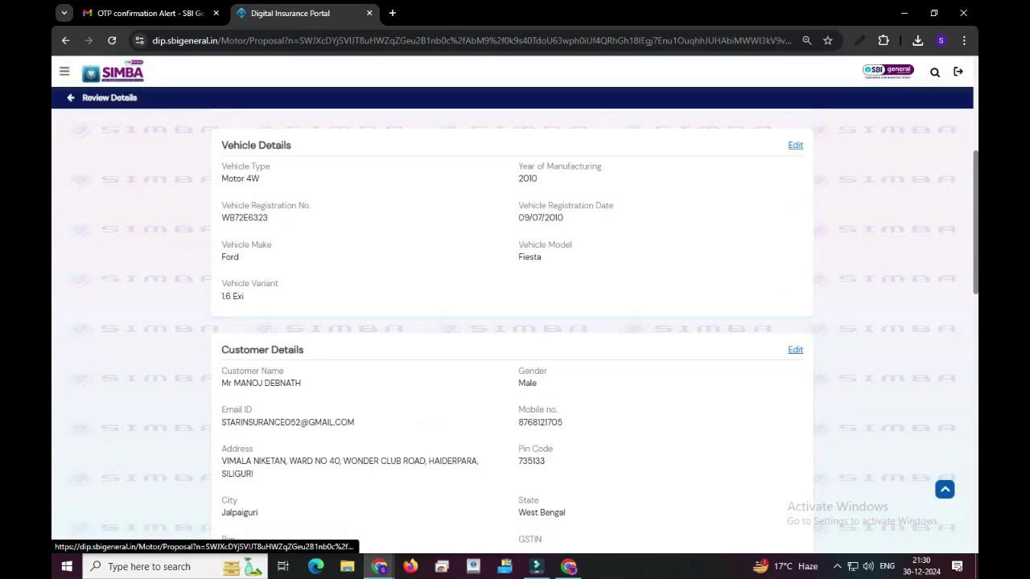
Step: Replace the customer's e-mail and mobile number, then resubmit to regenerate the ₹9377 quote
click(795, 350)
scroll(515, 322, down, 2)
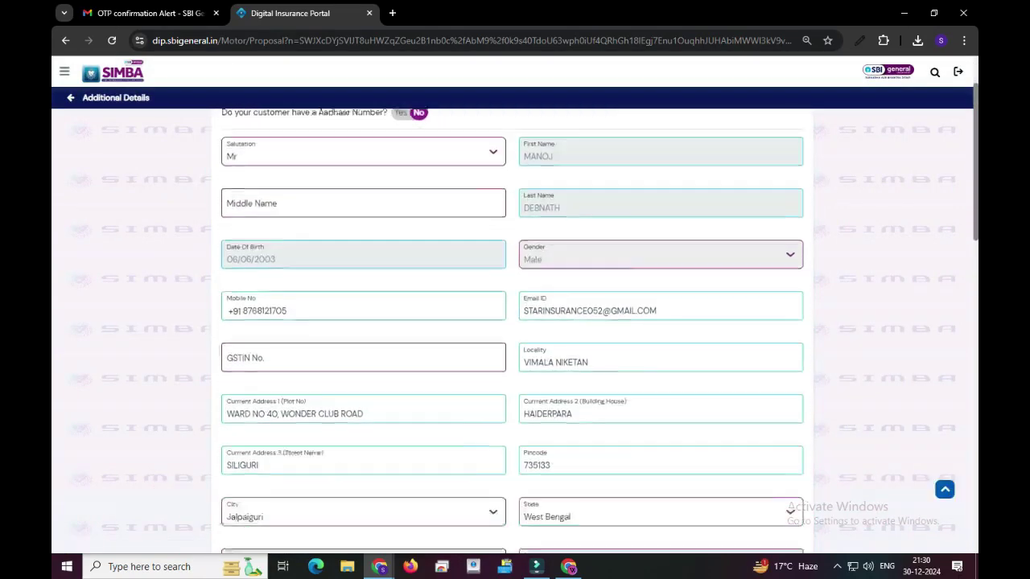
triple_click(590, 260)
key(ctrl+v)
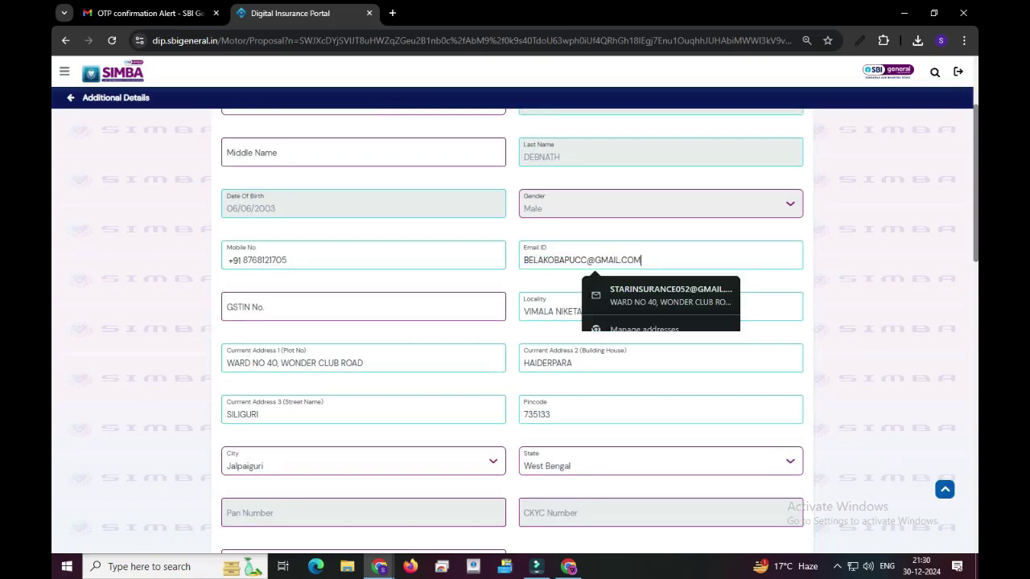
scroll(515, 322, down, 1)
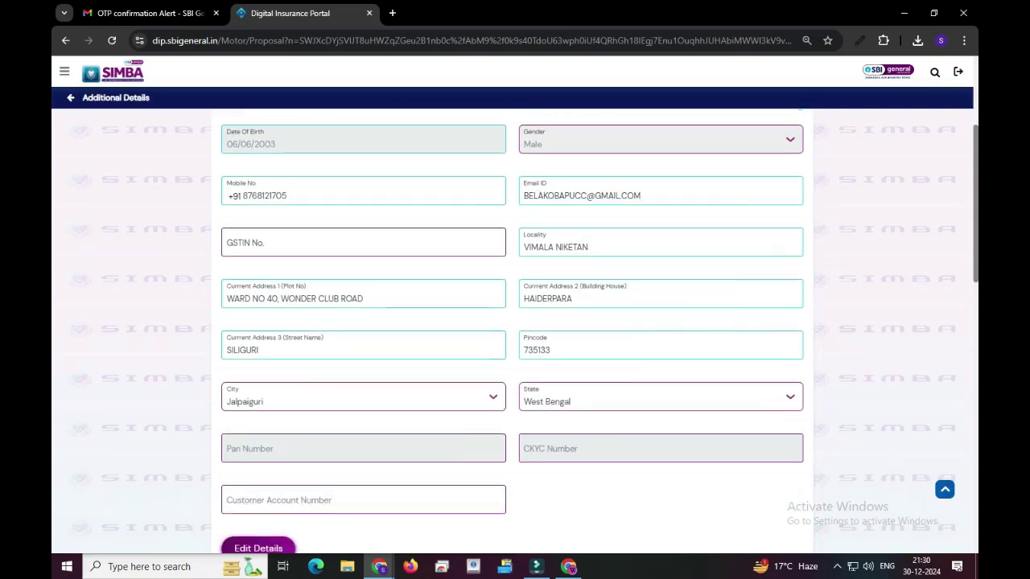
double_click(264, 195)
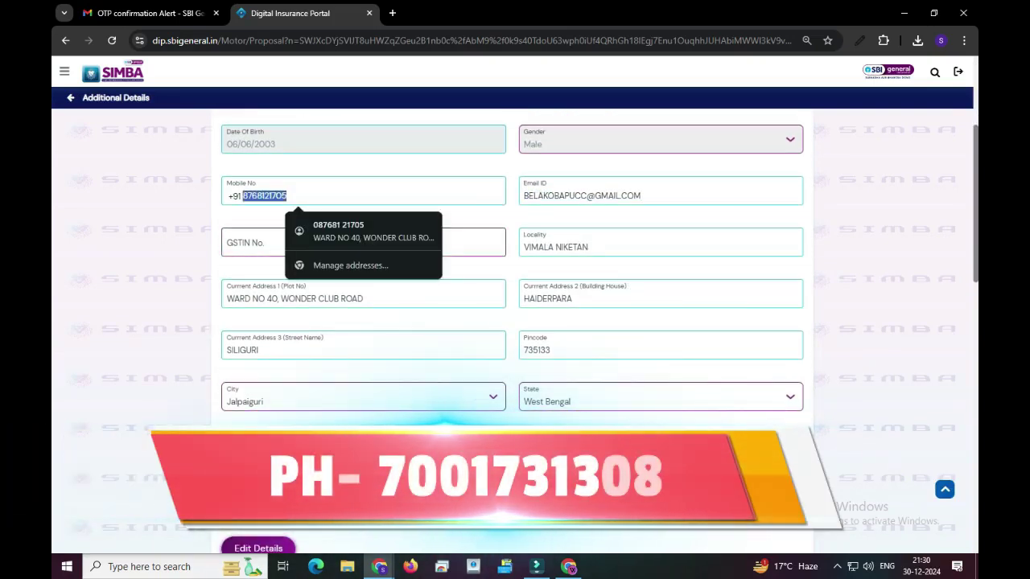
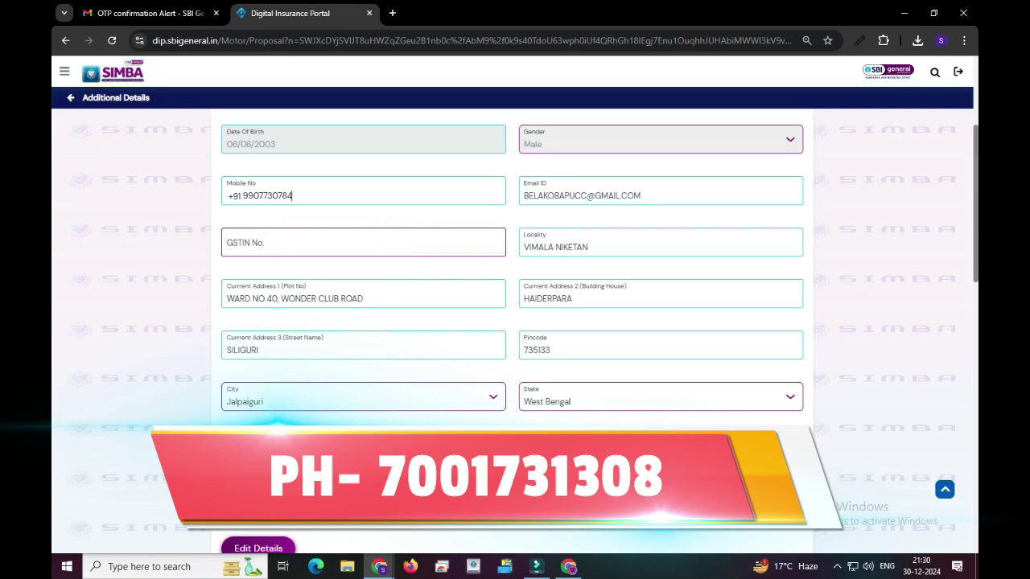
scroll(515, 322, down, 15)
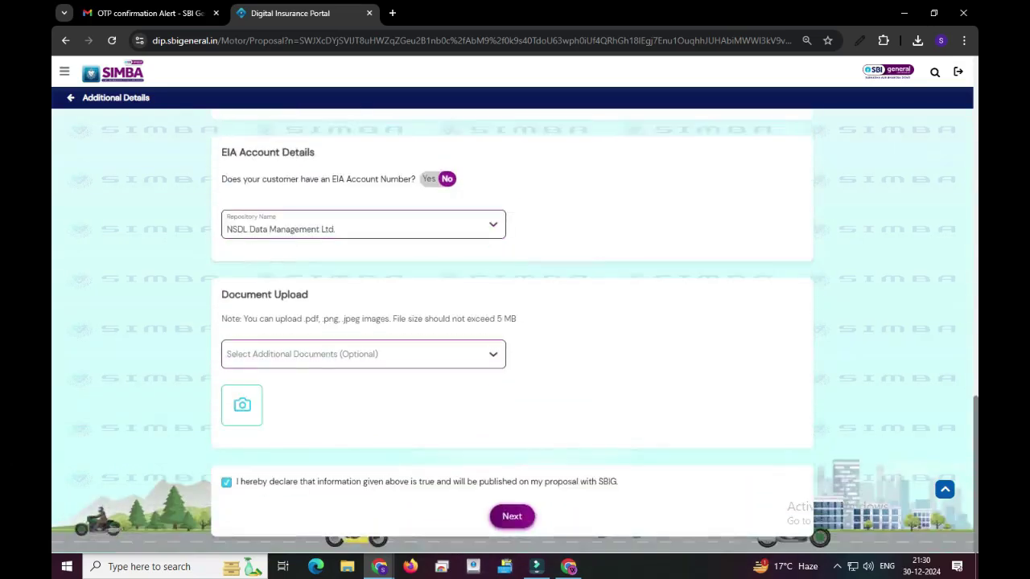
click(512, 516)
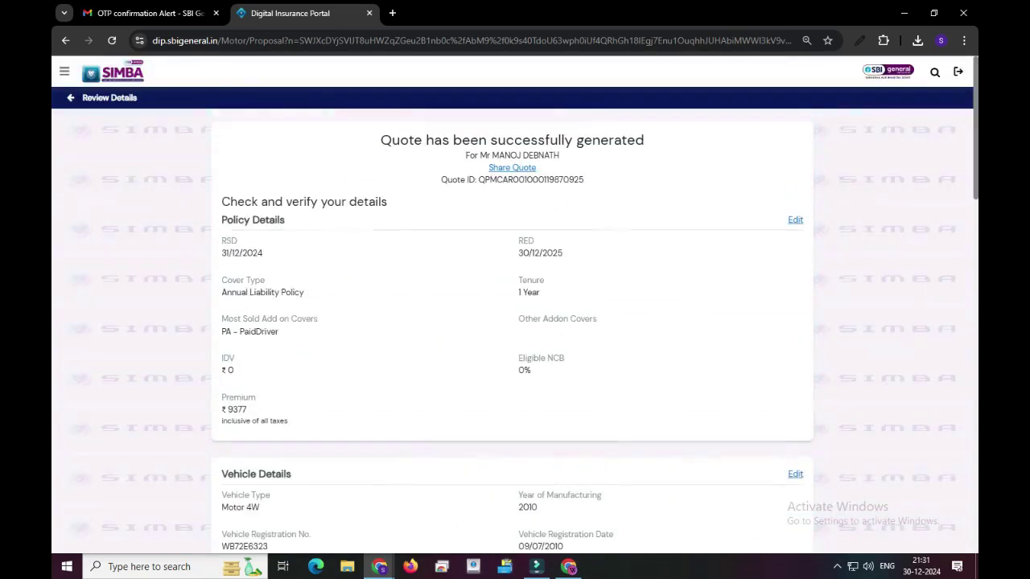
Step: Confirm the reviewed proposal details and save the manual CKYC details
scroll(515, 322, down, 12)
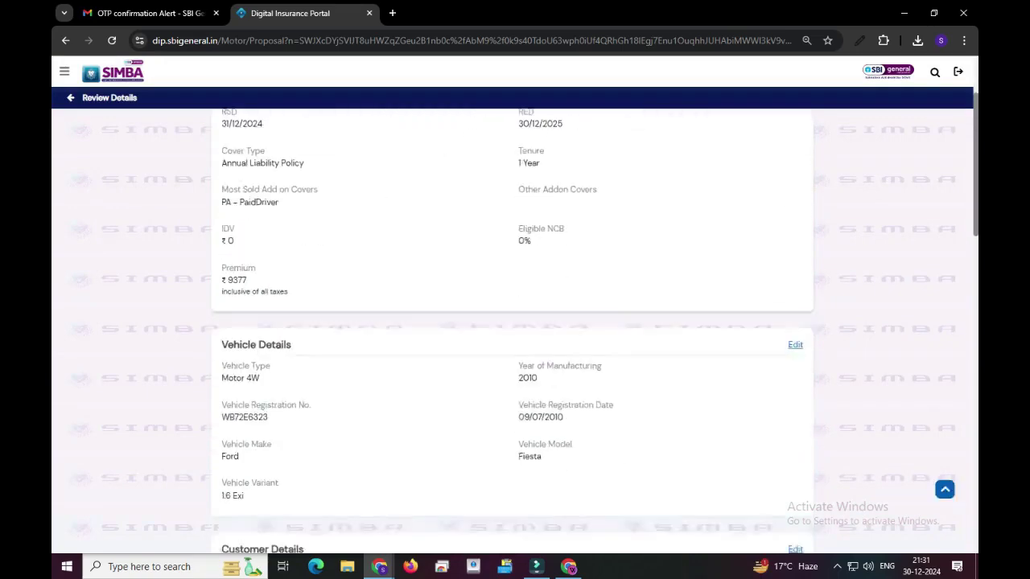
scroll(515, 321, down, 5)
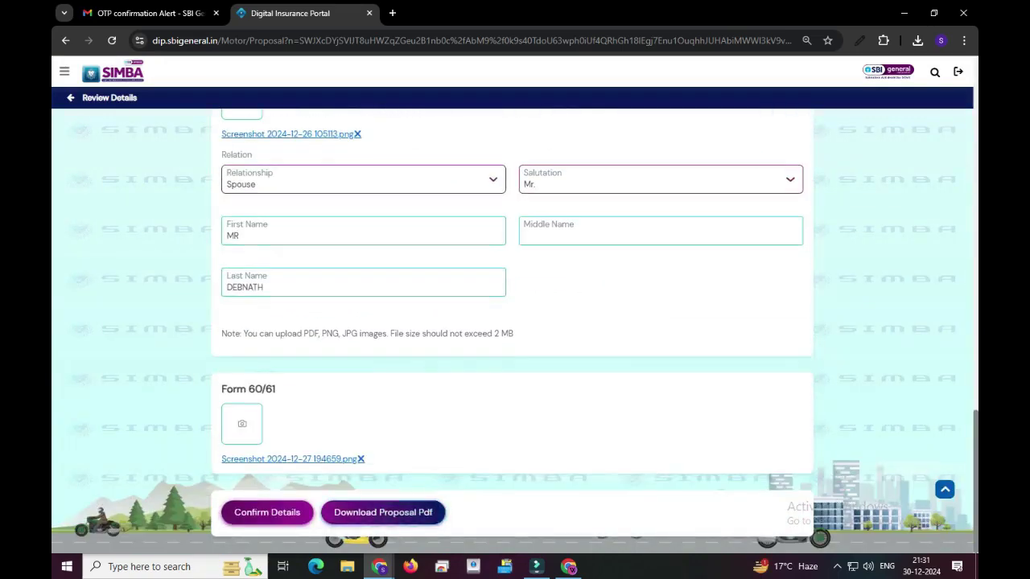
click(267, 512)
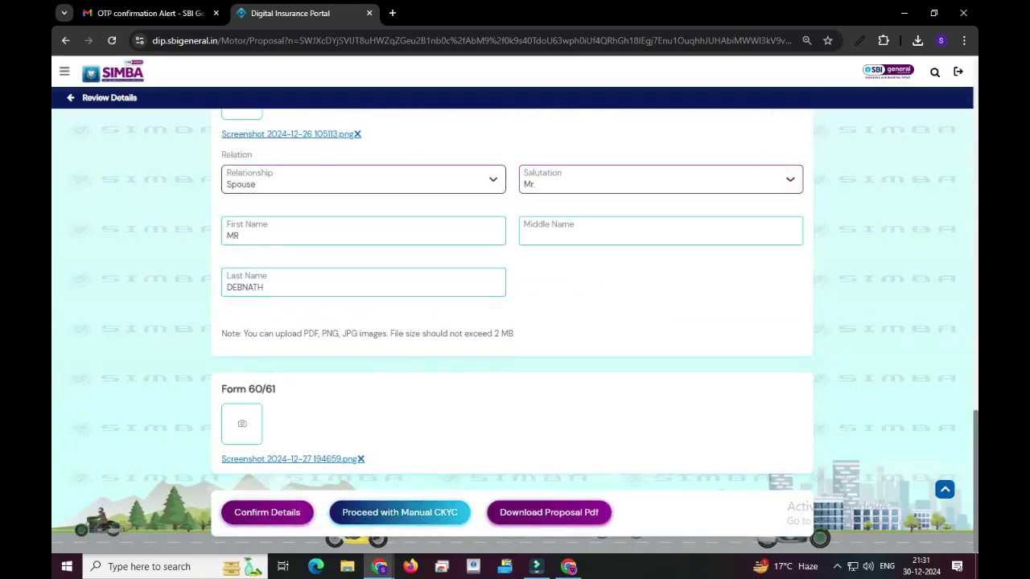
click(400, 512)
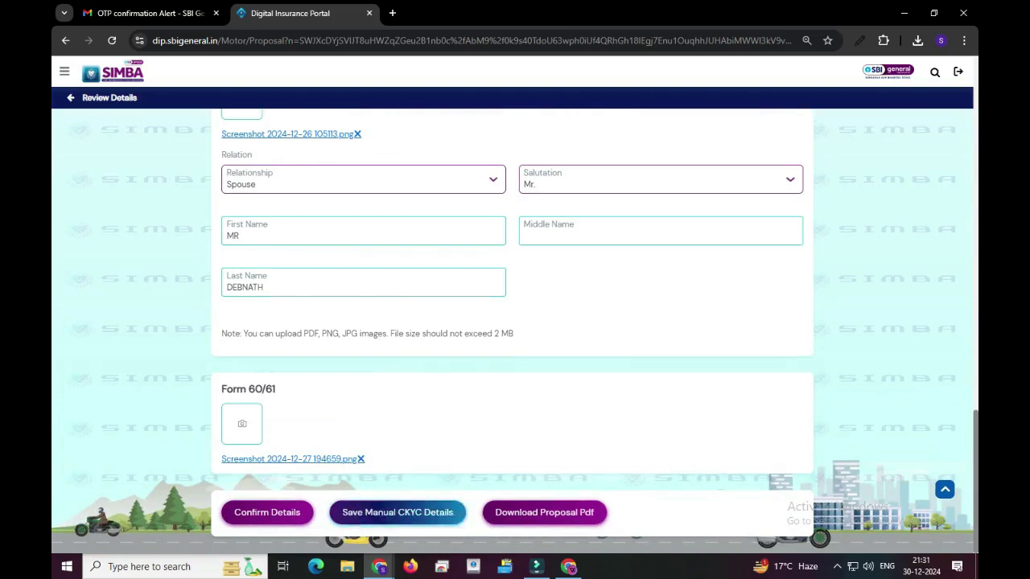
click(397, 513)
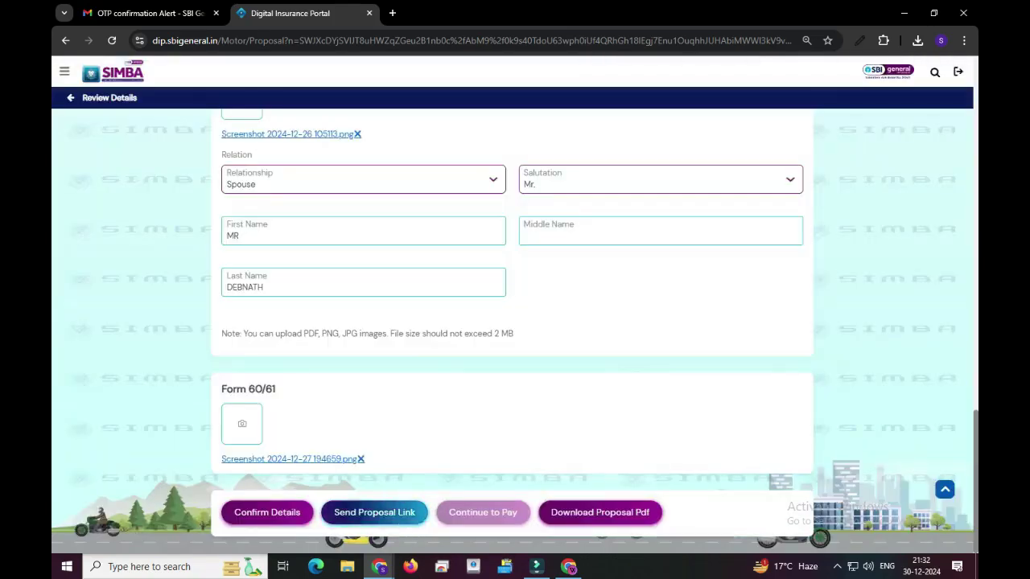
Step: Send the proposal link to the customer and dismiss the sent confirmation
click(398, 513)
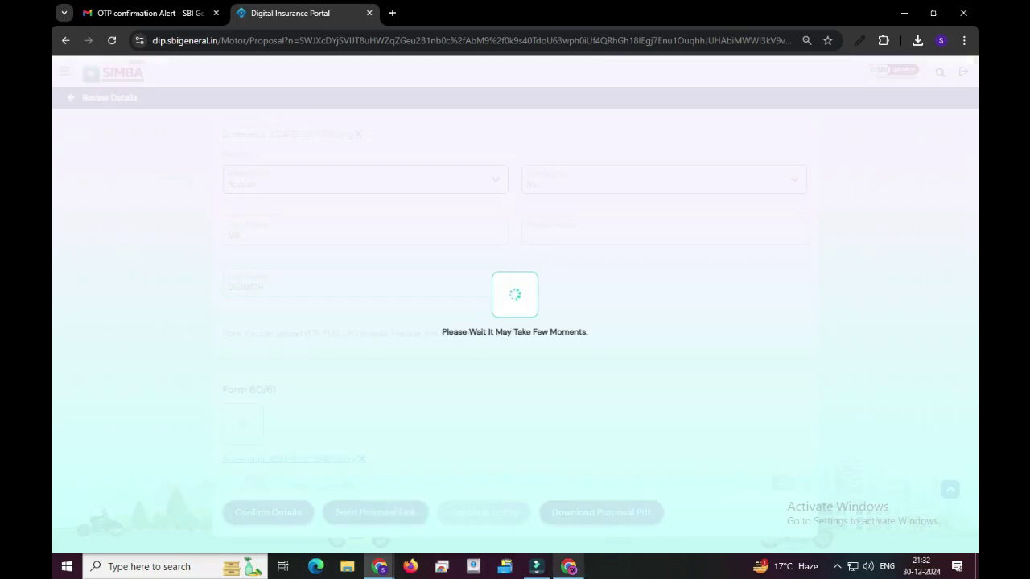
mouse_move(568, 567)
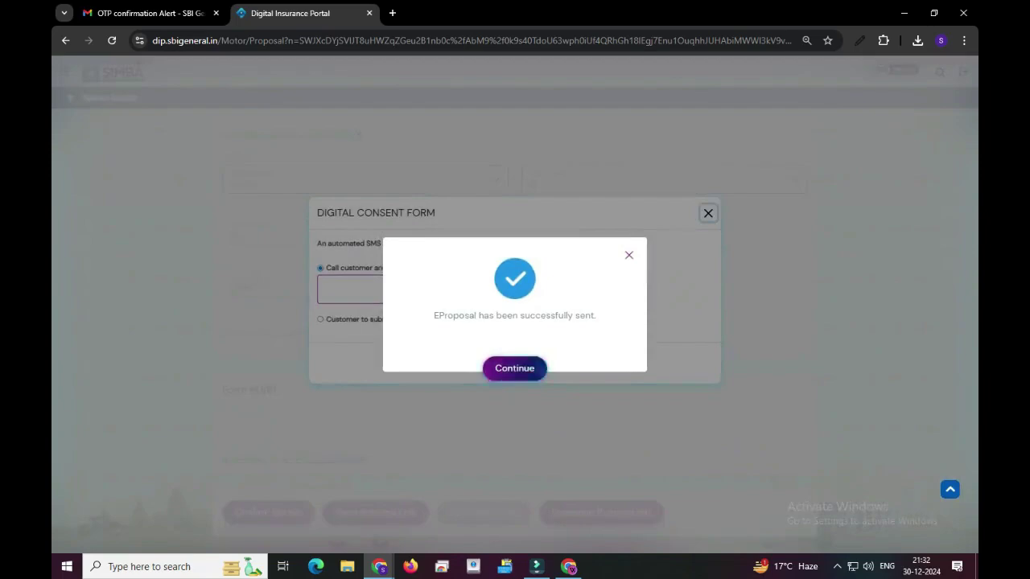
click(514, 368)
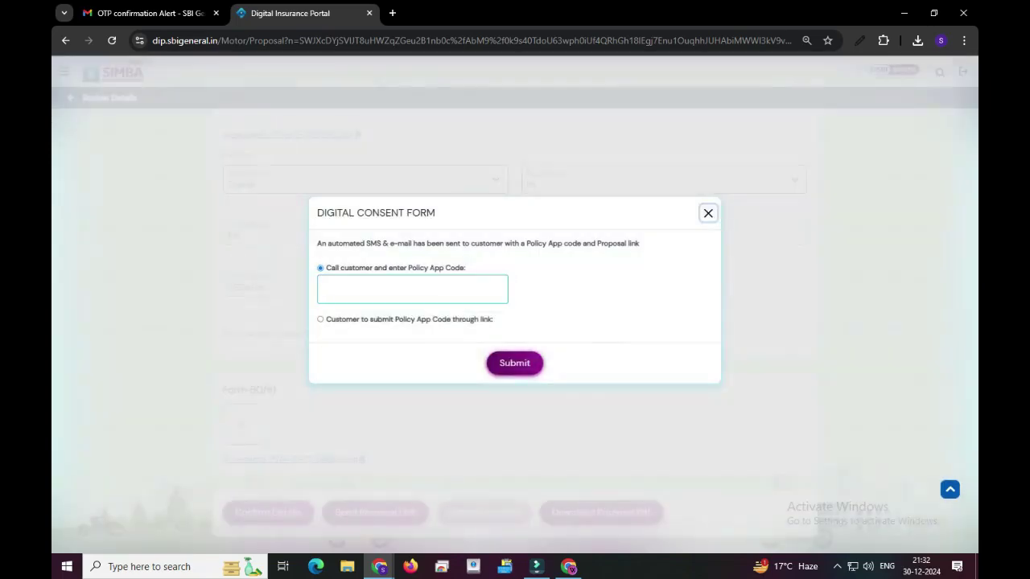
Step: Copy the Policy App Code from the newest SBI General Insurance email in Gmail, then return to the portal
key(alt+Tab)
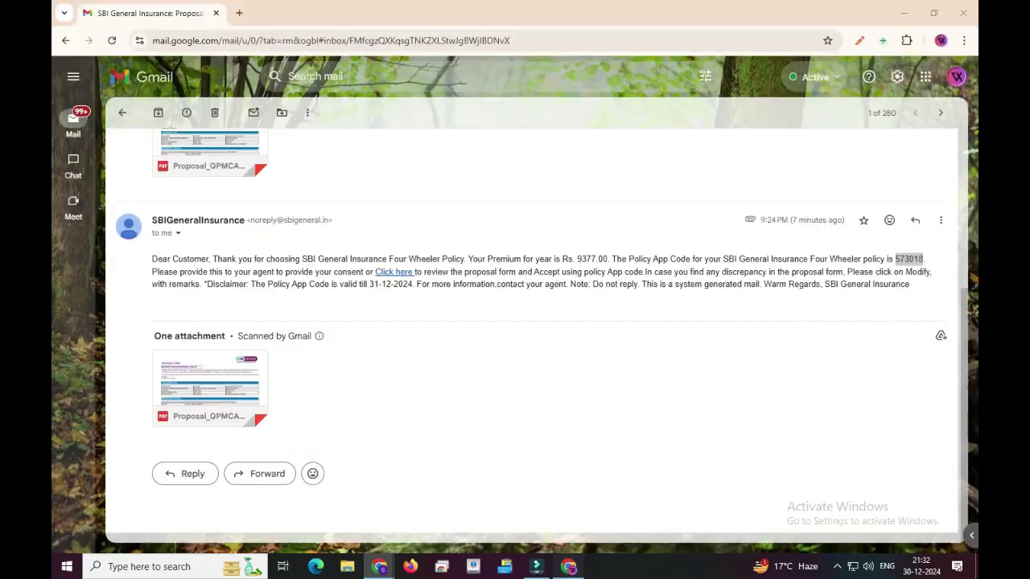
key(alt+Left)
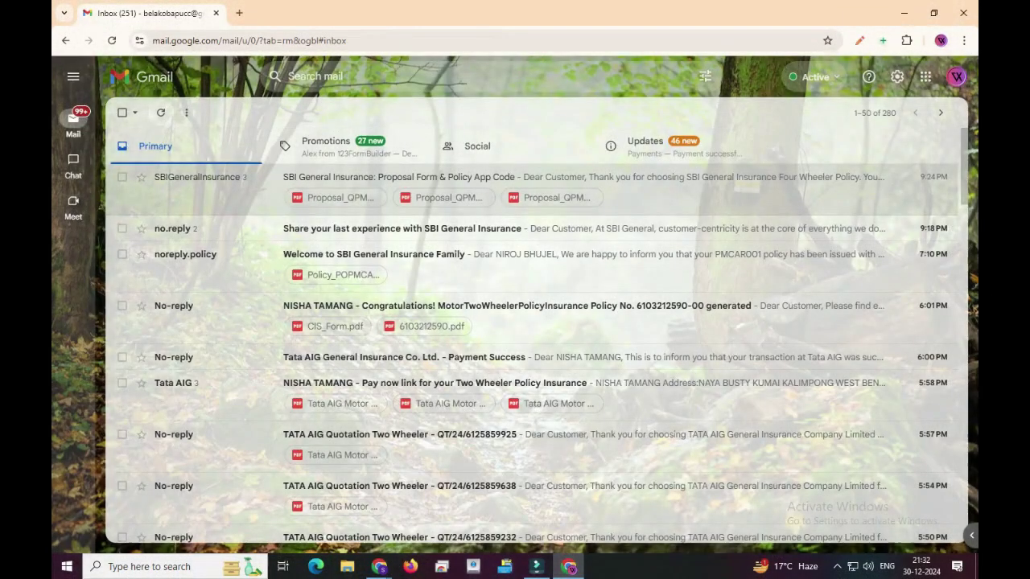
click(483, 177)
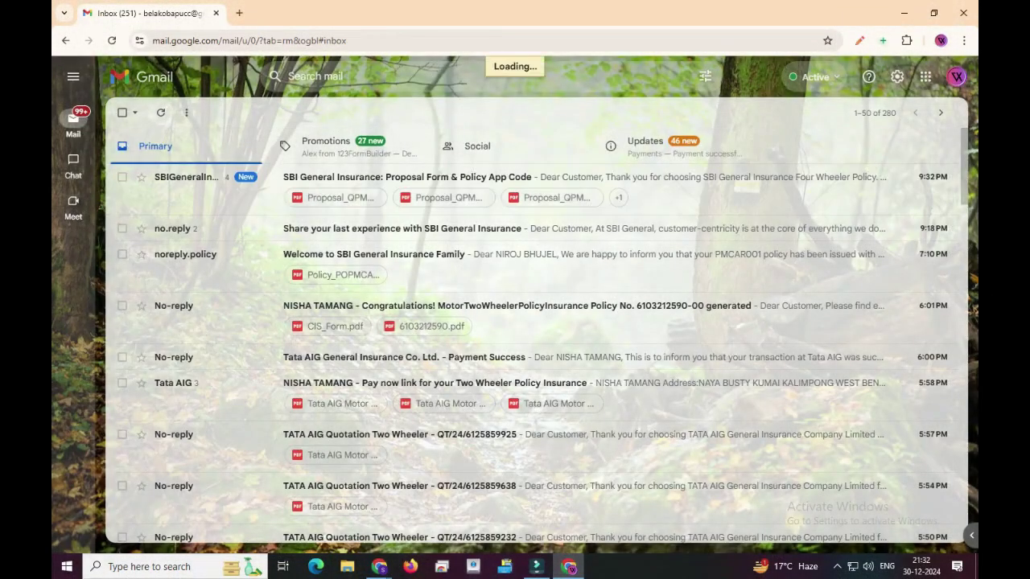
scroll(531, 322, down, 2)
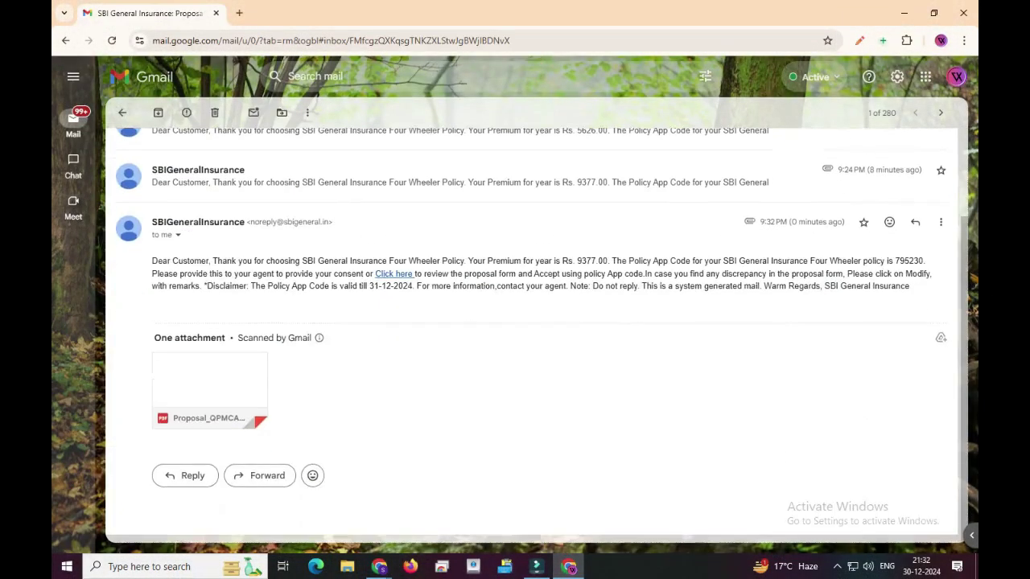
double_click(909, 259)
key(ctrl+c)
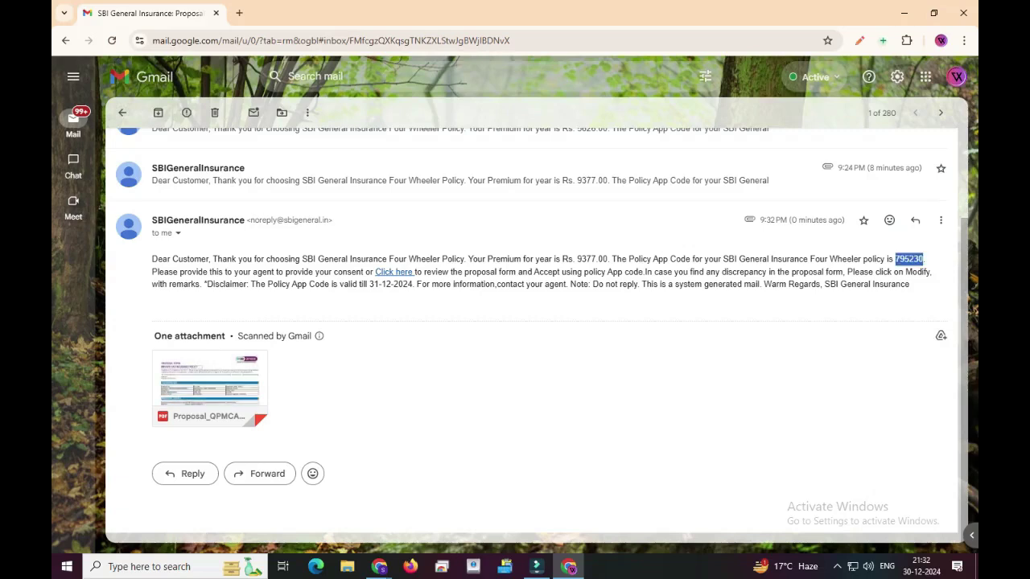
key(alt+Tab)
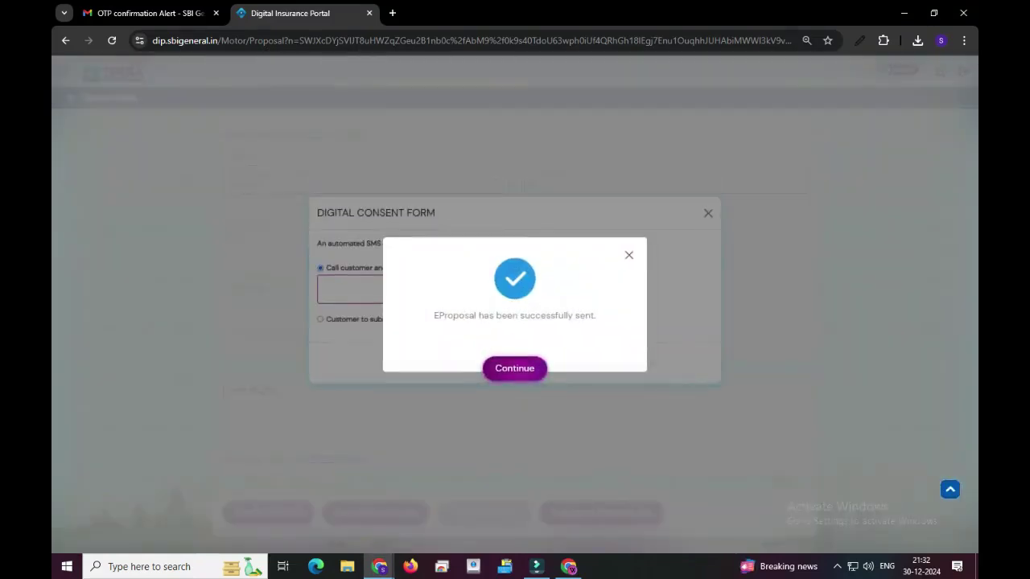
Step: Paste and submit the Policy App Code on the consent form, then continue to payment
click(515, 369)
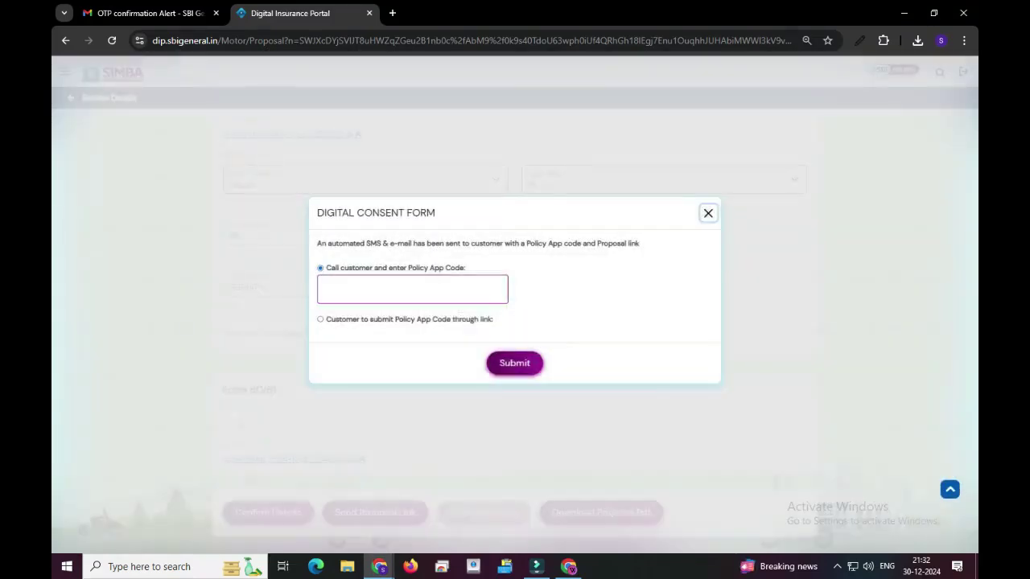
key(ctrl+v)
click(515, 364)
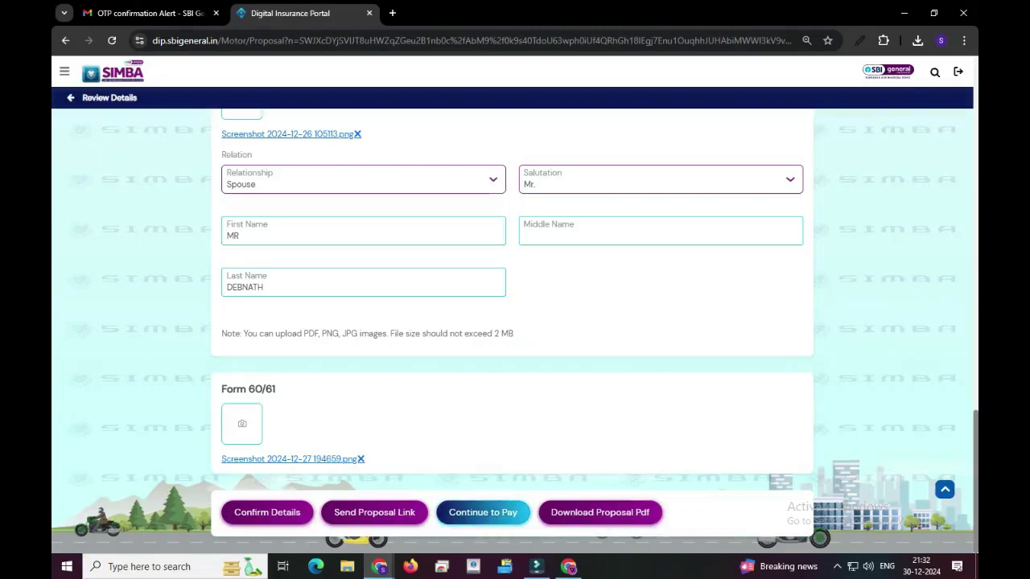
click(483, 512)
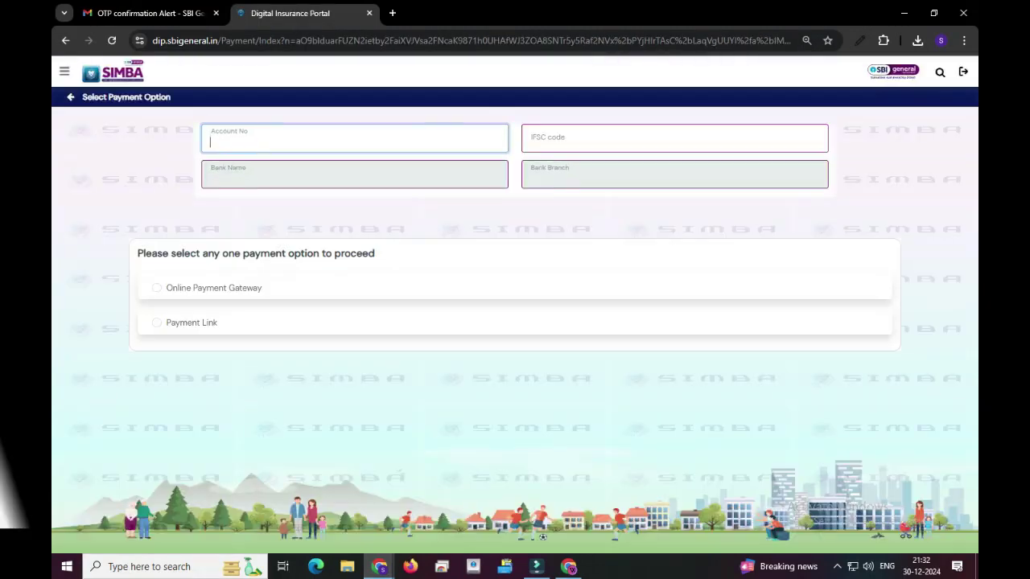
Step: Choose the Payment Link option and select the customer's e-mail value
click(156, 322)
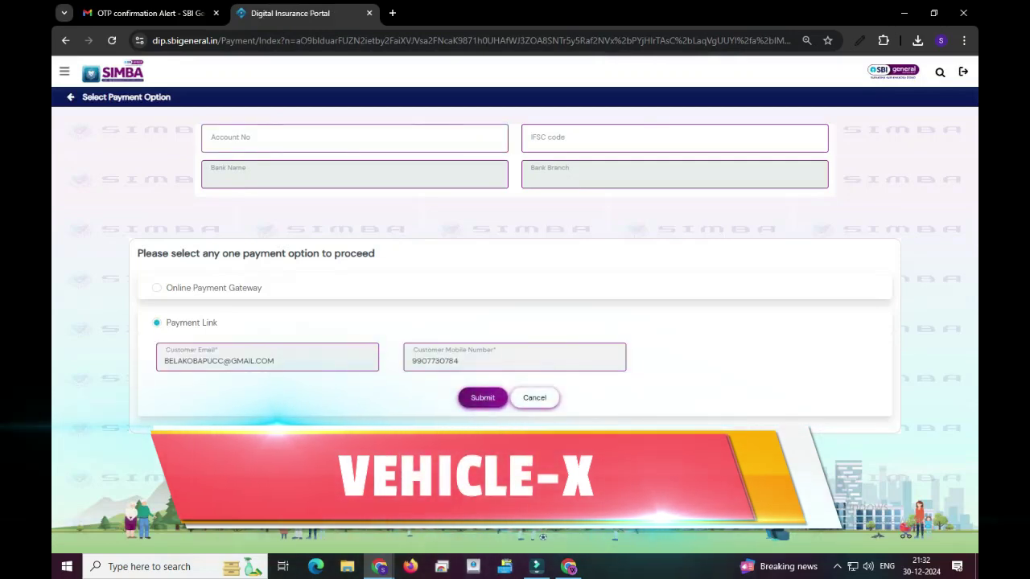
key(ctrl+a)
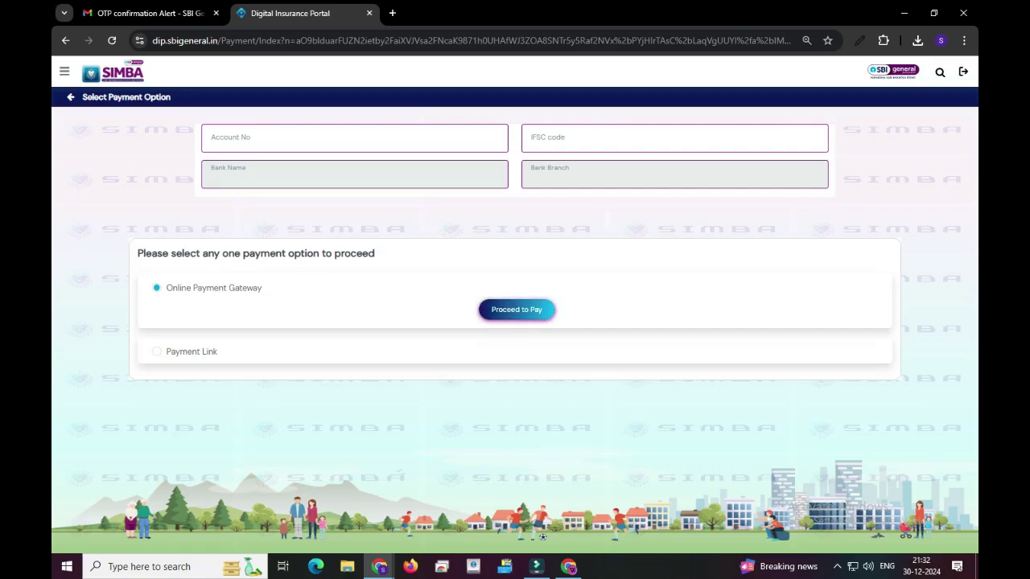
Step: Proceed to the Razorpay checkout for ₹9,377 and bring up the card payment form
key(Return)
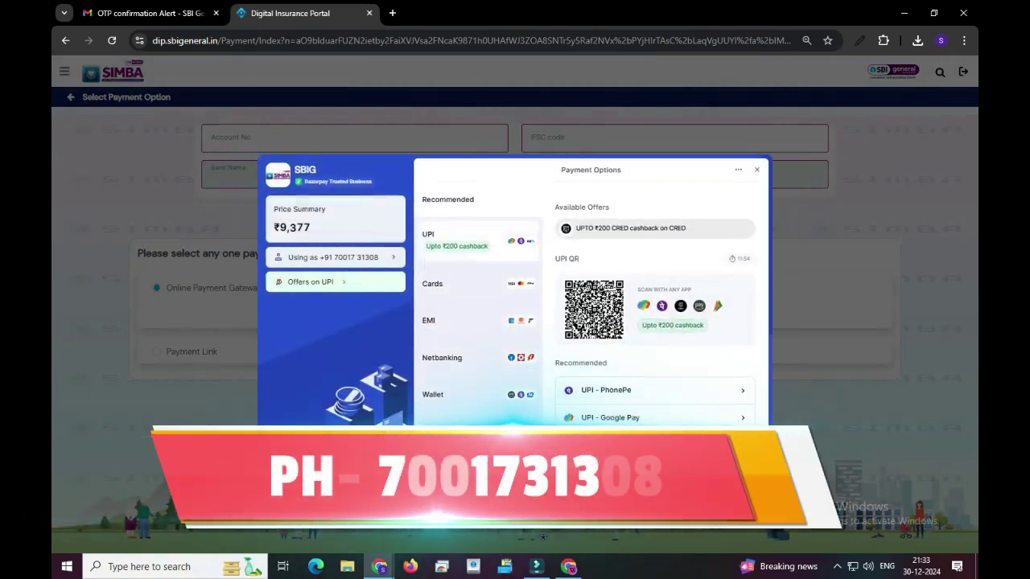
click(450, 239)
click(432, 284)
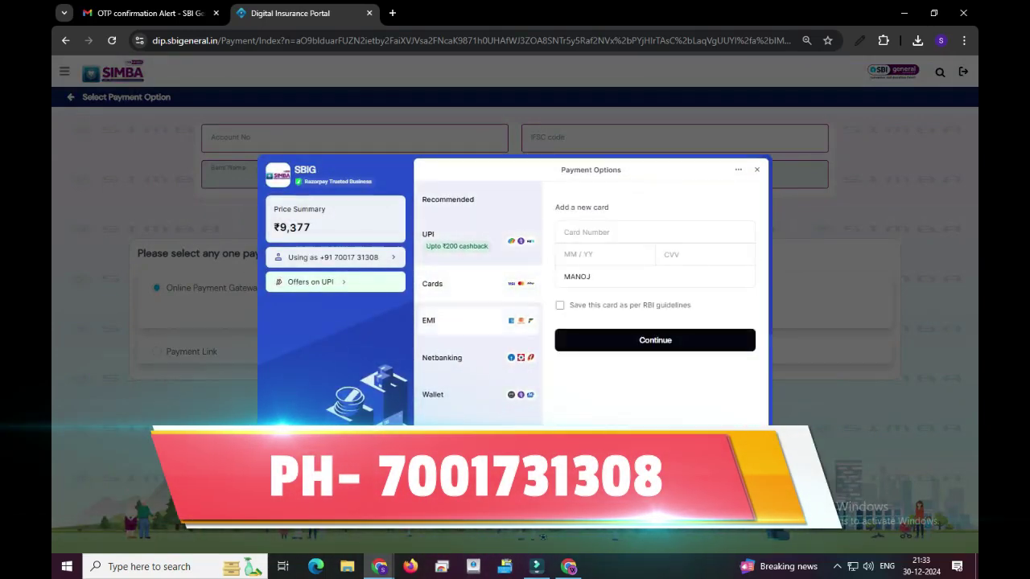